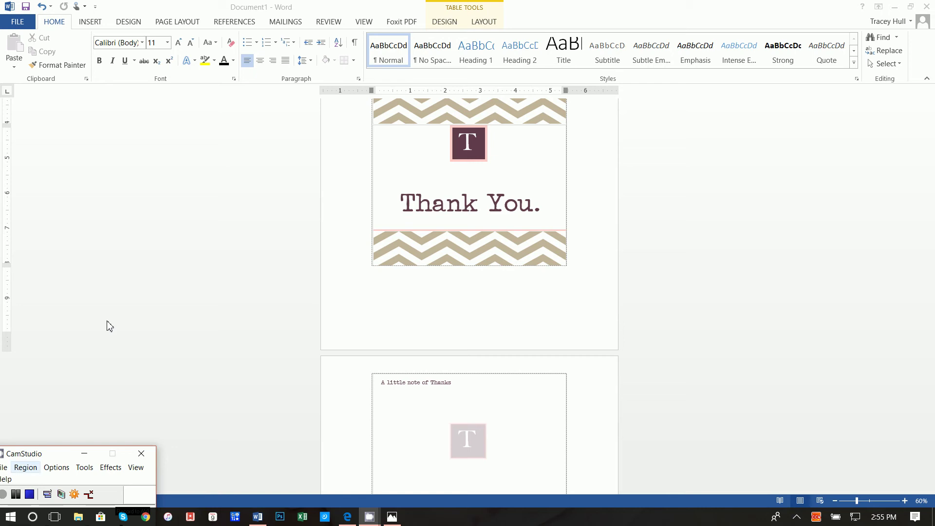
Examine the finished thank-you card's front page and inside page in the open document
{"action": "scroll", "coordinate": [294, 313], "scroll_direction": "down", "scroll_amount": 2}
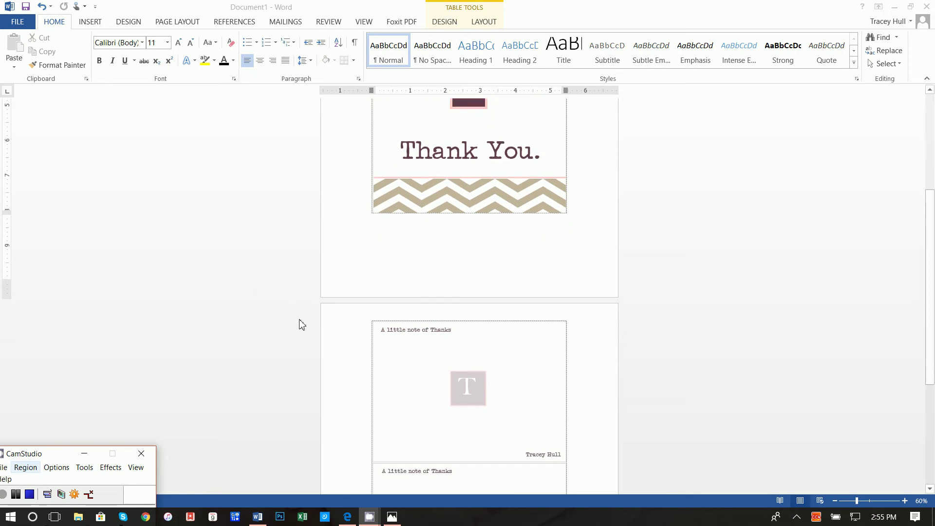
{"action": "scroll", "coordinate": [299, 323], "scroll_direction": "up", "scroll_amount": 2}
{"action": "scroll", "coordinate": [302, 324], "scroll_direction": "down", "scroll_amount": 2}
{"action": "scroll", "coordinate": [302, 325], "scroll_direction": "up", "scroll_amount": 1}
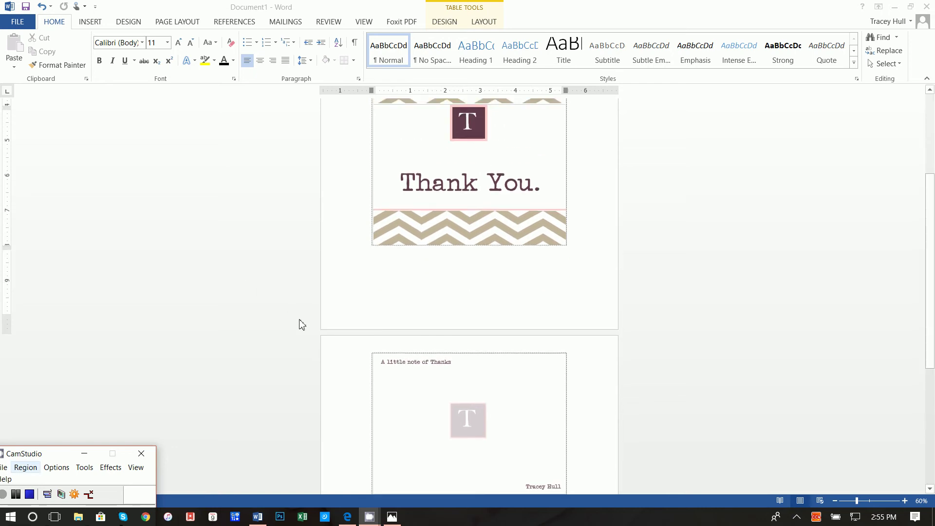
{"action": "scroll", "coordinate": [302, 325], "scroll_direction": "down", "scroll_amount": 2}
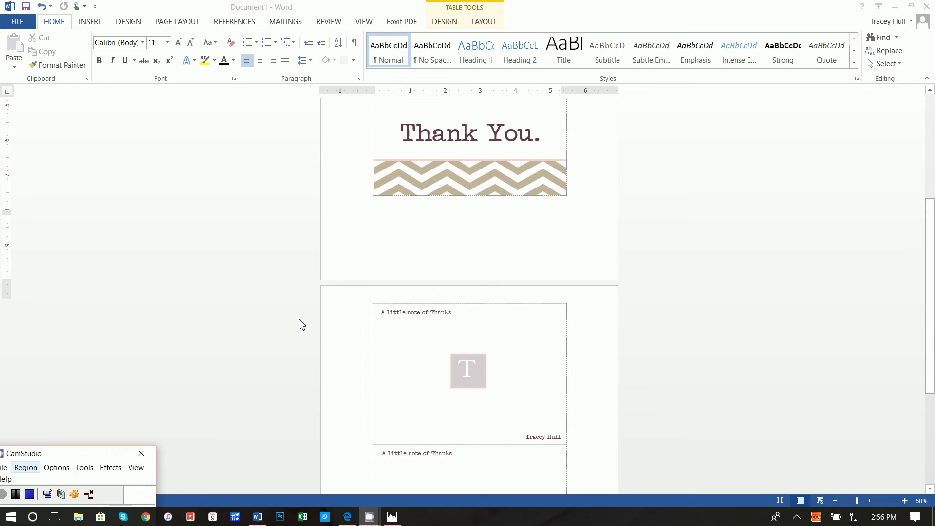
{"action": "scroll", "coordinate": [302, 324], "scroll_direction": "up", "scroll_amount": 3}
{"action": "scroll", "coordinate": [302, 325], "scroll_direction": "down", "scroll_amount": 2}
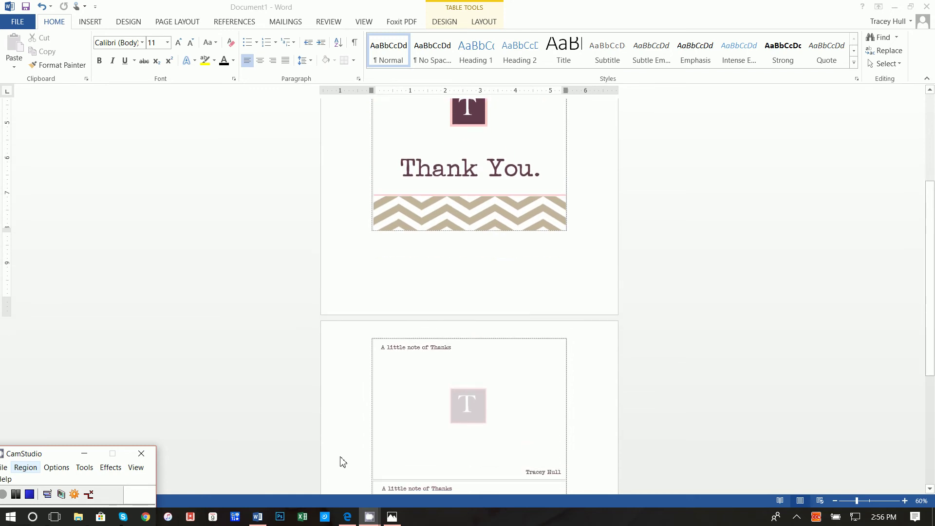
{"action": "scroll", "coordinate": [306, 431], "scroll_direction": "up", "scroll_amount": 2}
{"action": "scroll", "coordinate": [308, 431], "scroll_direction": "down", "scroll_amount": 2}
Switch to Photos to view the printed card pictures apicfold.jpg and apic.jpg, and return to the Word document
{"action": "left_click", "coordinate": [392, 517]}
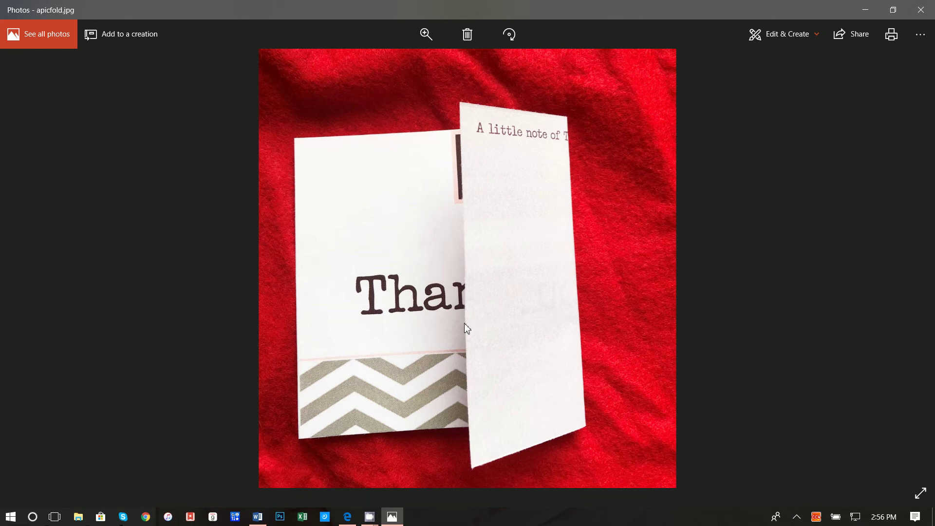
{"action": "left_click", "coordinate": [27, 278]}
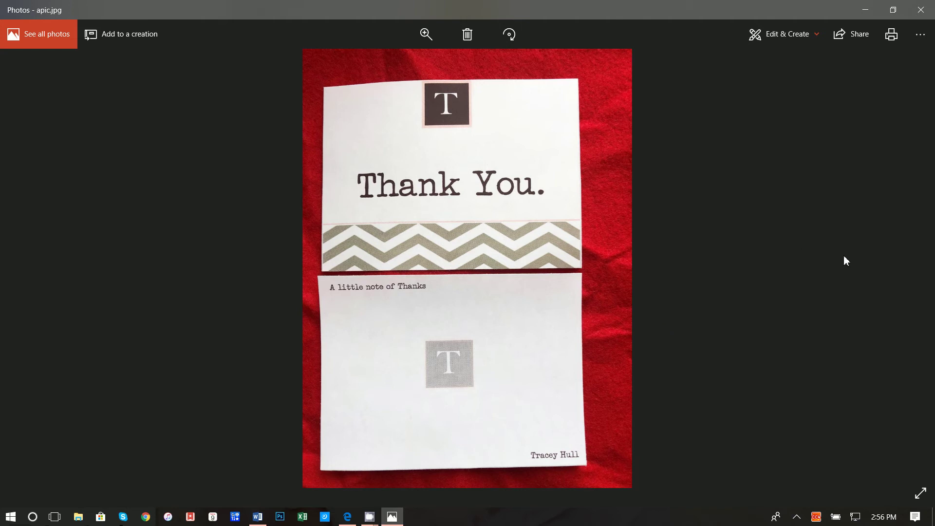
{"action": "left_click", "coordinate": [899, 268]}
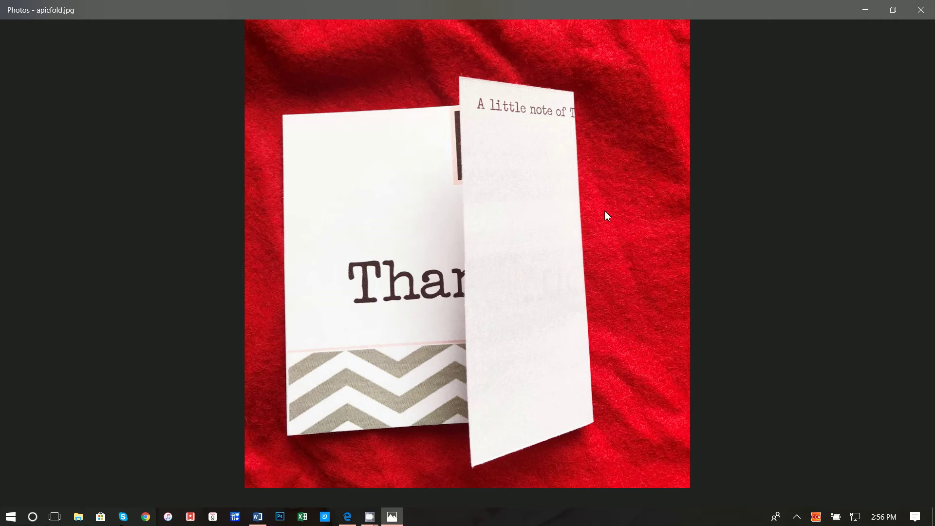
{"action": "left_click", "coordinate": [865, 9]}
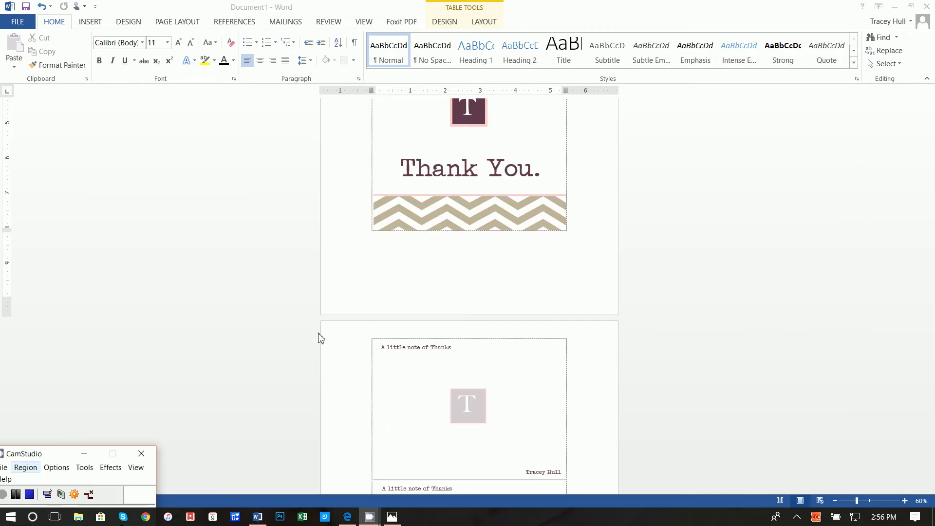
{"action": "scroll", "coordinate": [317, 343], "scroll_direction": "up", "scroll_amount": 3}
{"action": "scroll", "coordinate": [627, 394], "scroll_direction": "down", "scroll_amount": 4}
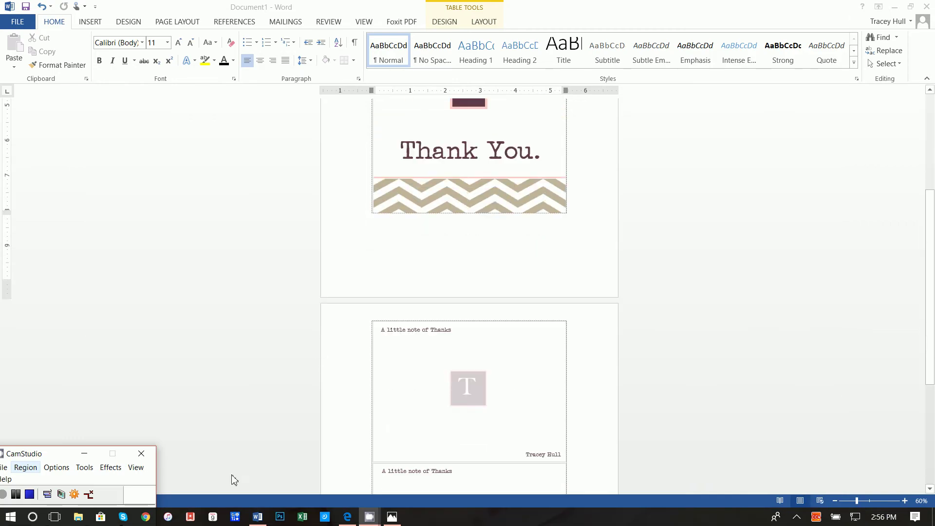
{"action": "scroll", "coordinate": [273, 390], "scroll_direction": "up", "scroll_amount": 2}
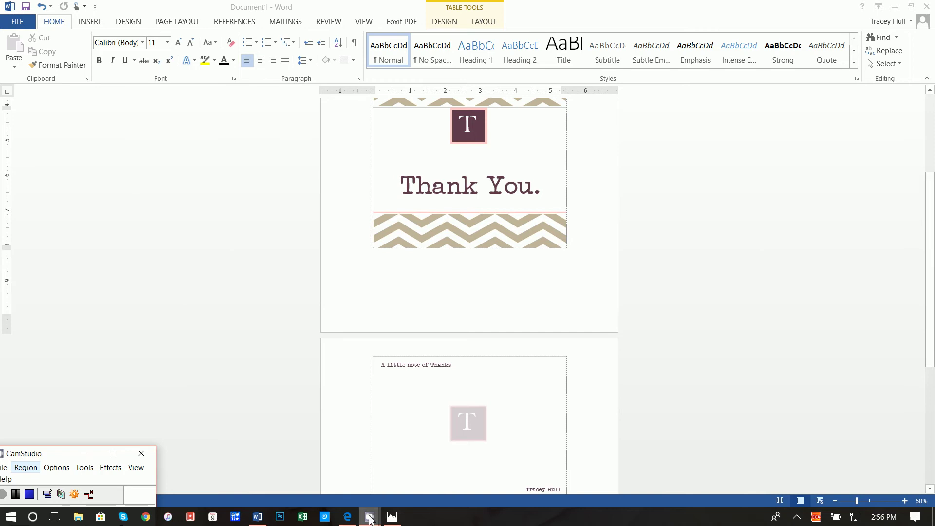
Switch to the YouTube channel in the browser, look through its uploaded MS Word printables videos, and return to Word
{"action": "left_click", "coordinate": [347, 517]}
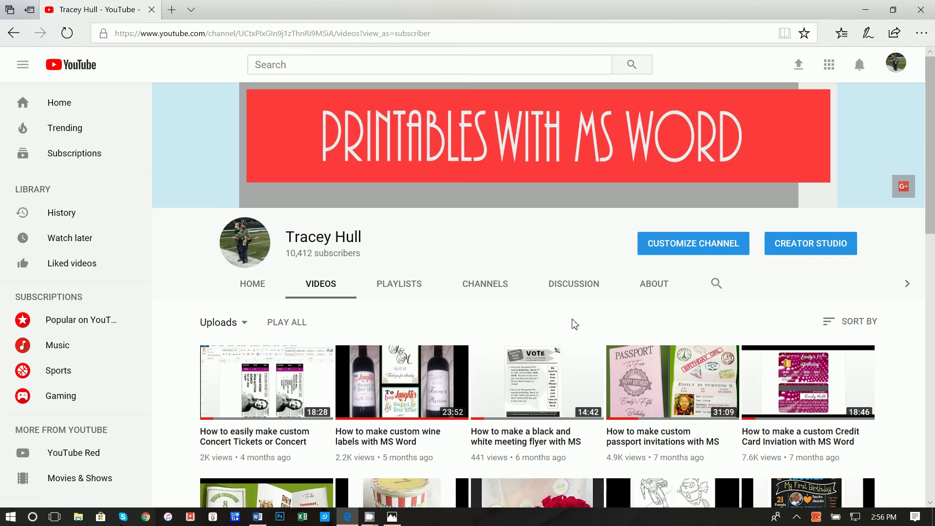
{"action": "scroll", "coordinate": [592, 350], "scroll_direction": "down", "scroll_amount": 5}
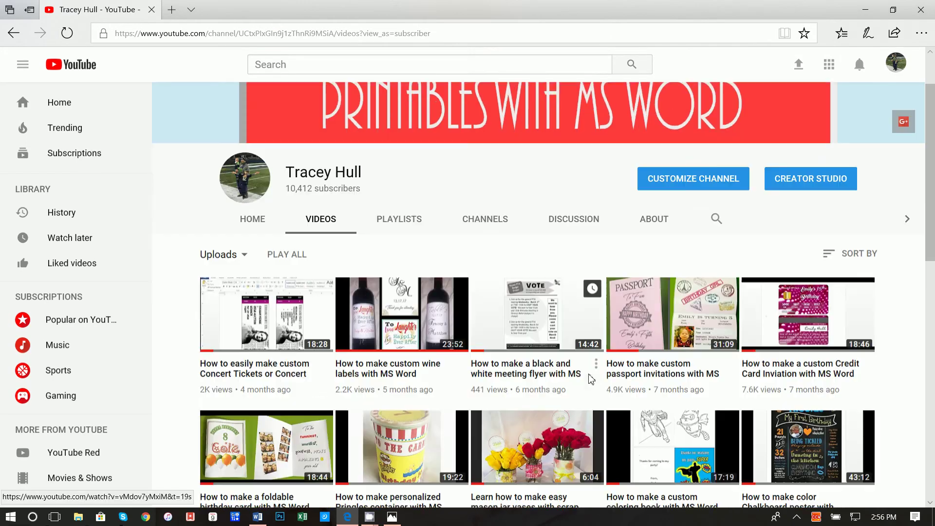
{"action": "scroll", "coordinate": [659, 386], "scroll_direction": "down", "scroll_amount": 10}
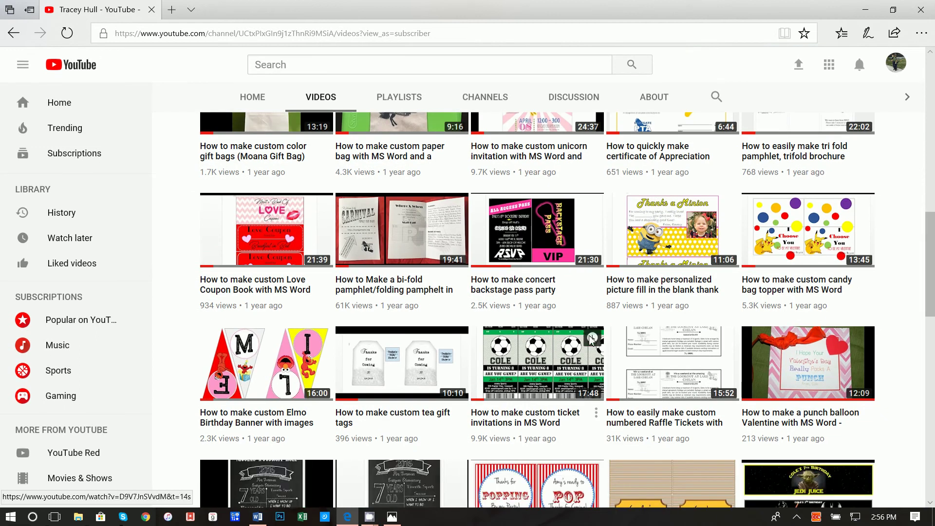
{"action": "scroll", "coordinate": [657, 273], "scroll_direction": "down", "scroll_amount": 2}
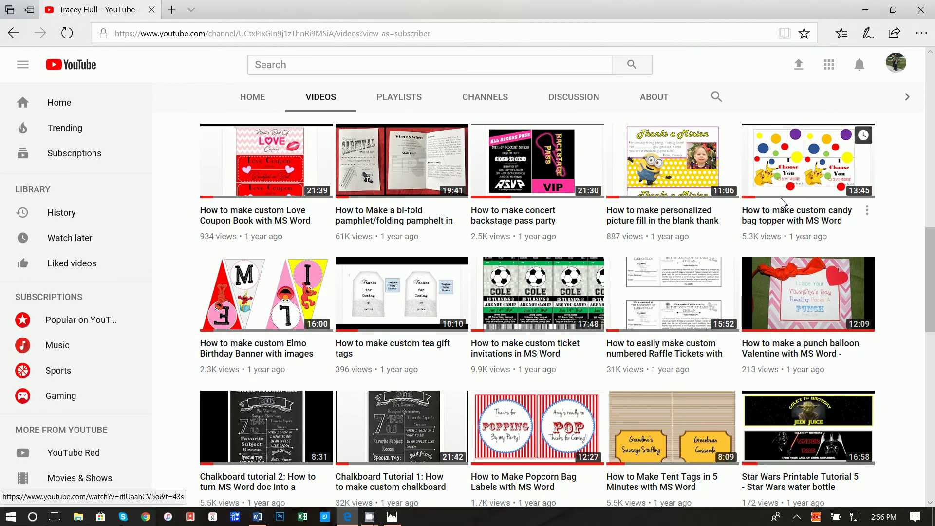
{"action": "scroll", "coordinate": [784, 204], "scroll_direction": "up", "scroll_amount": 8}
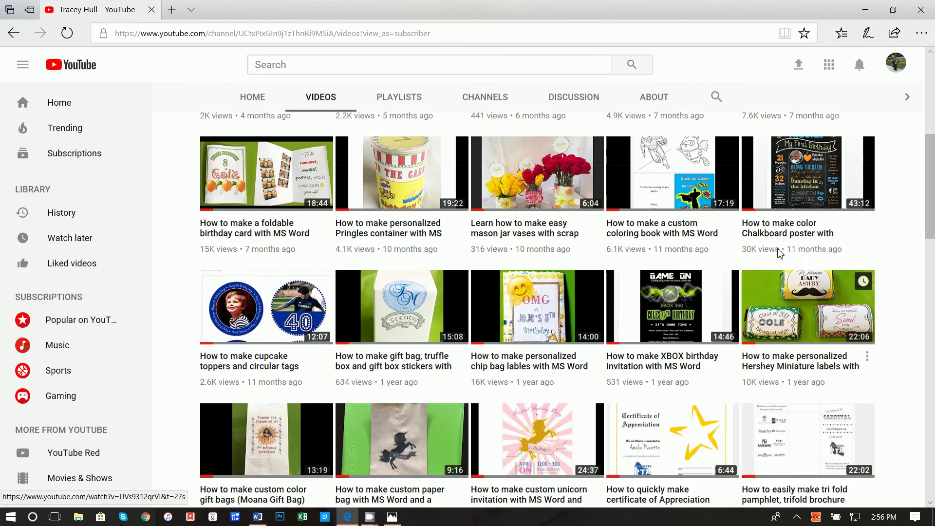
{"action": "scroll", "coordinate": [796, 192], "scroll_direction": "down", "scroll_amount": 7}
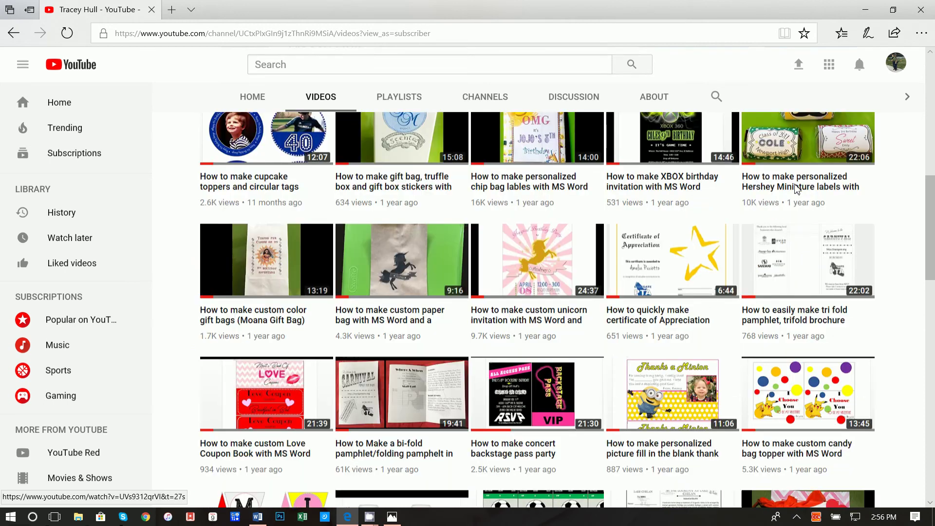
{"action": "scroll", "coordinate": [796, 190], "scroll_direction": "down", "scroll_amount": 12}
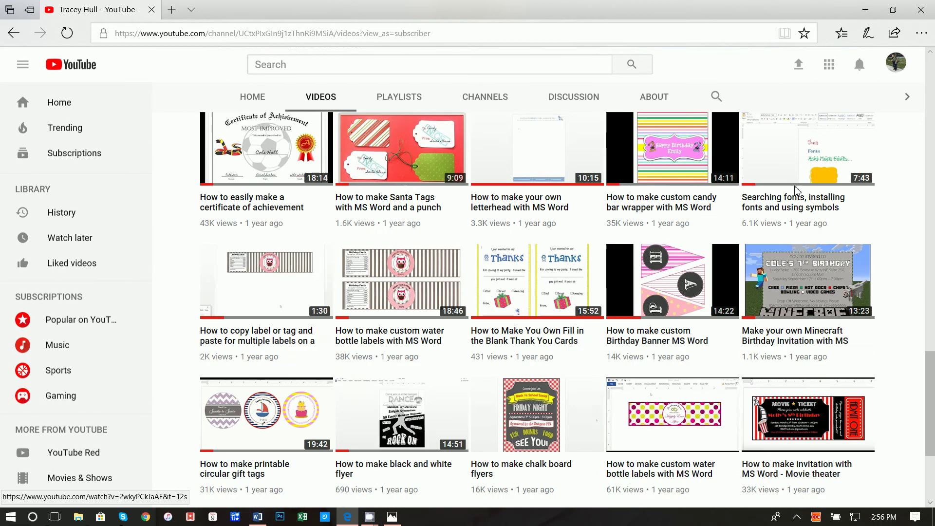
{"action": "scroll", "coordinate": [797, 191], "scroll_direction": "up", "scroll_amount": 1}
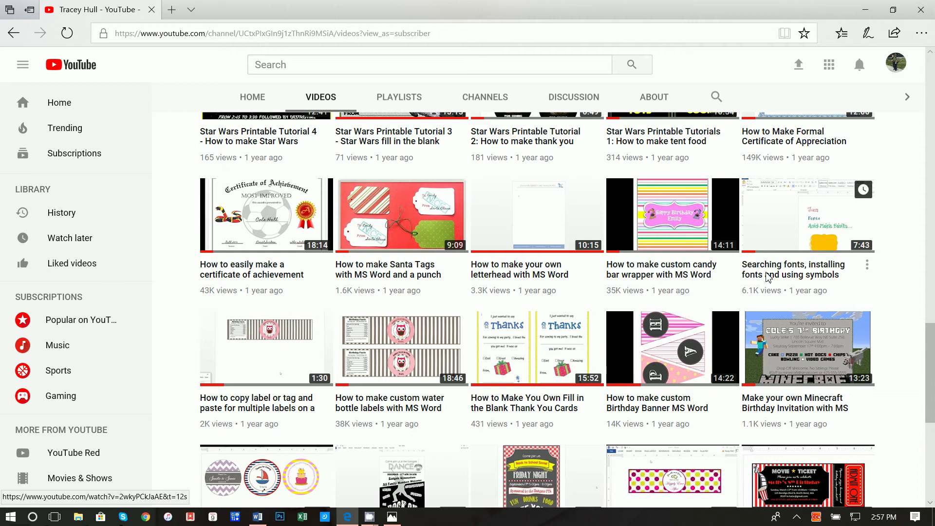
{"action": "left_click", "coordinate": [862, 10]}
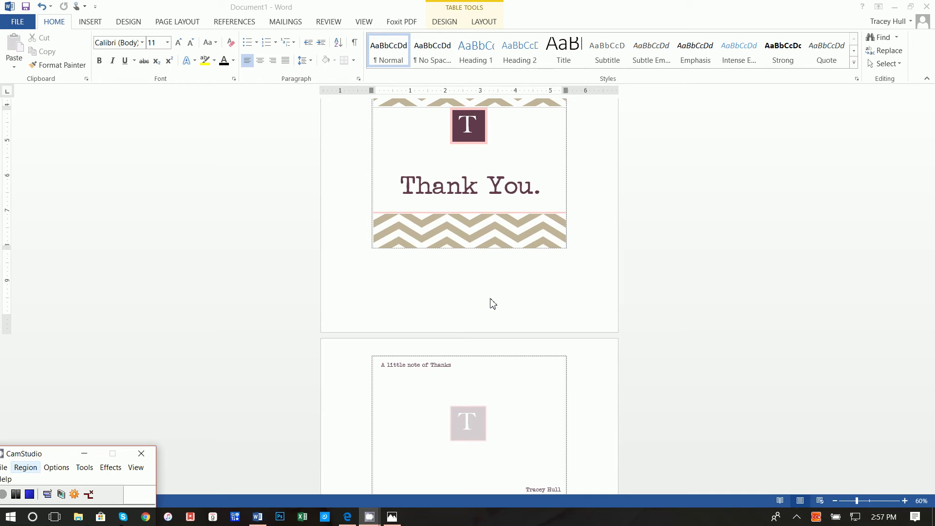
{"action": "scroll", "coordinate": [490, 340], "scroll_direction": "down", "scroll_amount": 3}
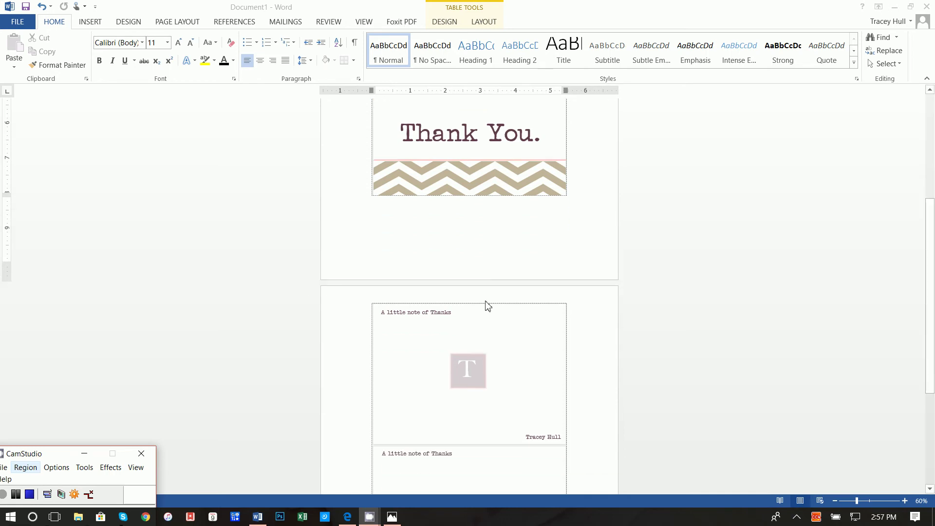
{"action": "scroll", "coordinate": [486, 304], "scroll_direction": "up", "scroll_amount": 3}
{"action": "scroll", "coordinate": [507, 368], "scroll_direction": "down", "scroll_amount": 3}
{"action": "scroll", "coordinate": [508, 370], "scroll_direction": "up", "scroll_amount": 3}
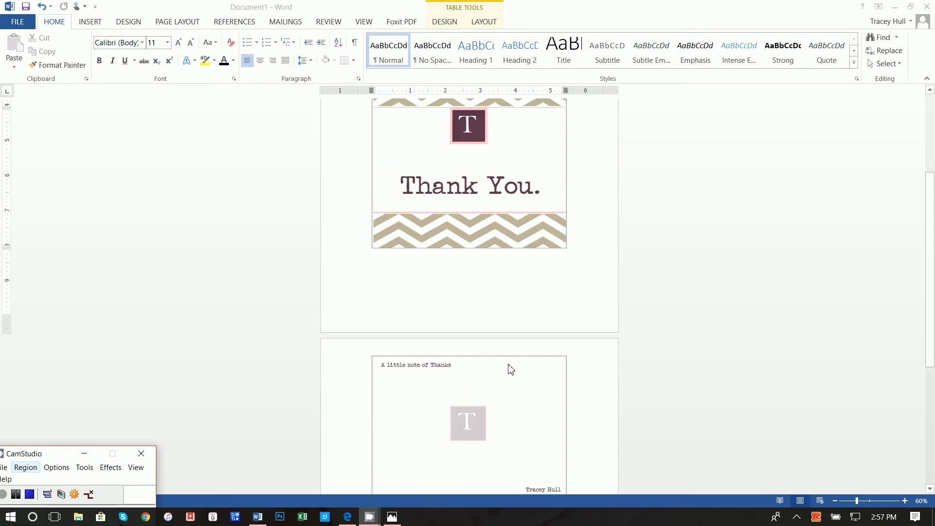
Create a new blank document and add a second blank page to it
{"action": "left_click", "coordinate": [21, 23]}
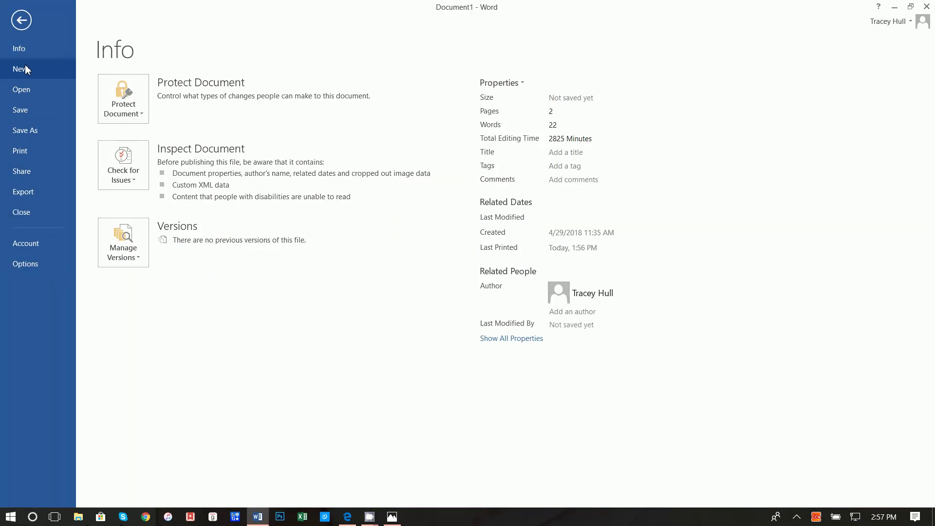
{"action": "left_click", "coordinate": [25, 69]}
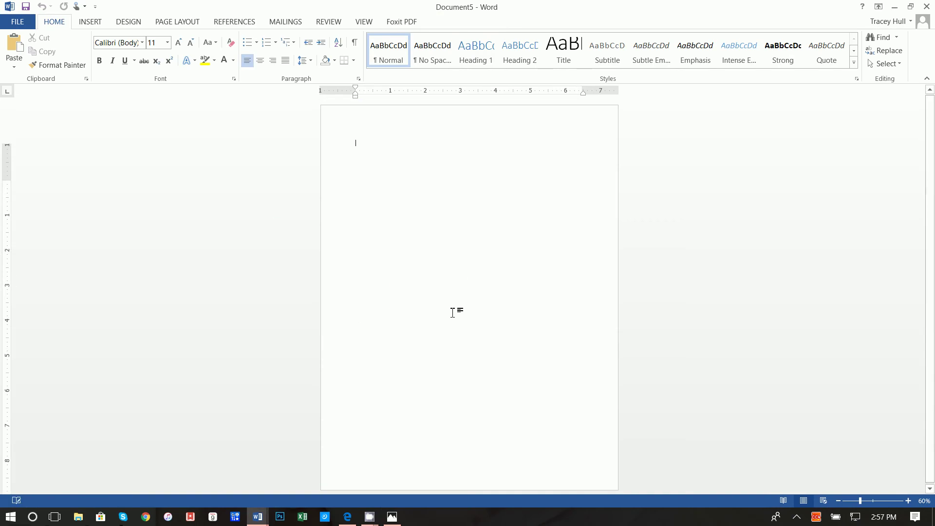
{"action": "left_click", "coordinate": [97, 22]}
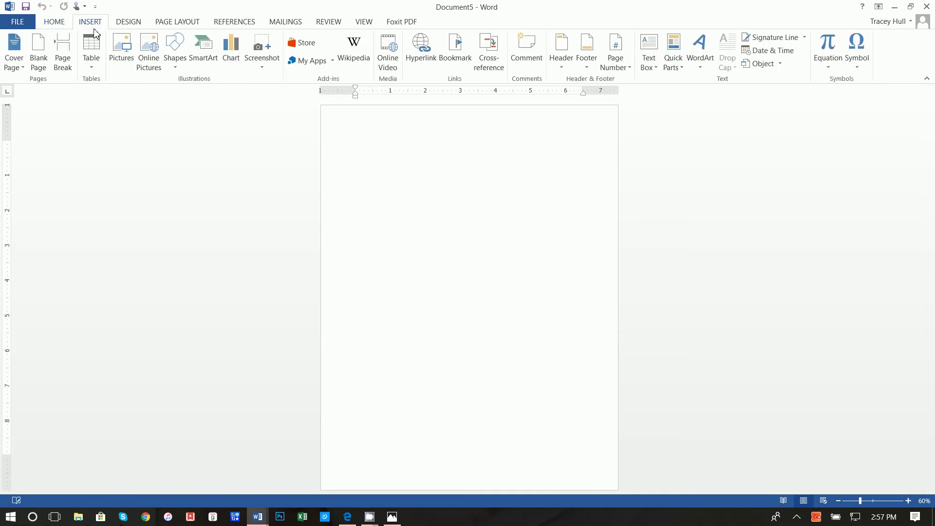
{"action": "left_click", "coordinate": [39, 51]}
{"action": "scroll", "coordinate": [442, 360], "scroll_direction": "down", "scroll_amount": 3}
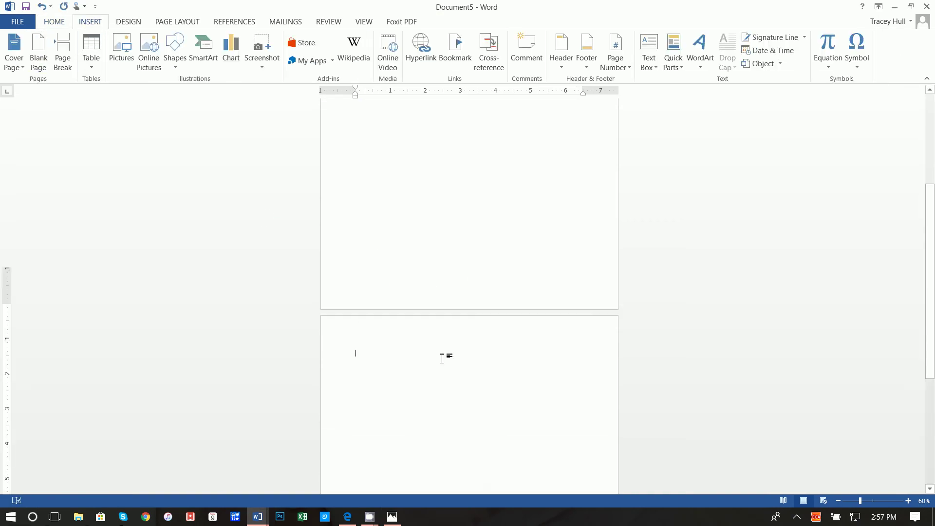
{"action": "scroll", "coordinate": [443, 317], "scroll_direction": "down", "scroll_amount": 10}
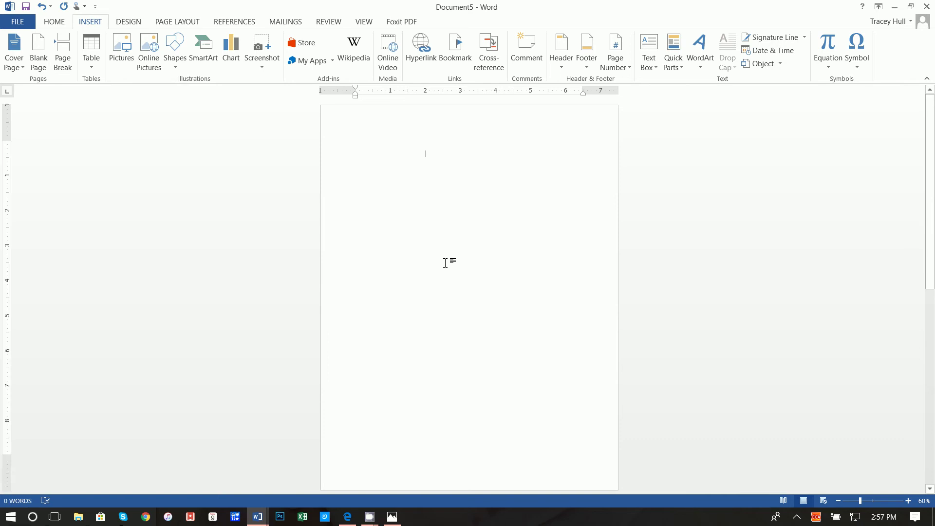
Insert a table with one column and two rows at the start of the first page
{"action": "scroll", "coordinate": [443, 283], "scroll_direction": "up", "scroll_amount": 10}
{"action": "left_click", "coordinate": [351, 129]}
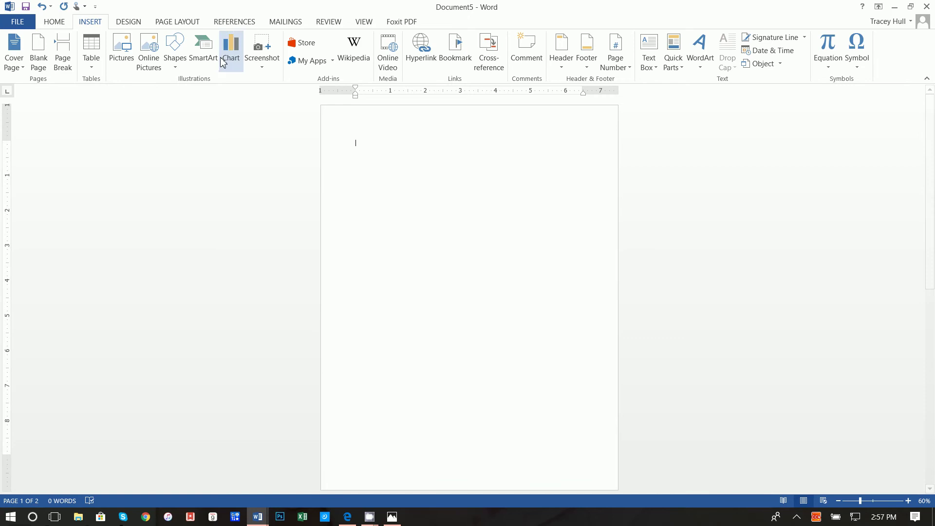
{"action": "left_click", "coordinate": [91, 51]}
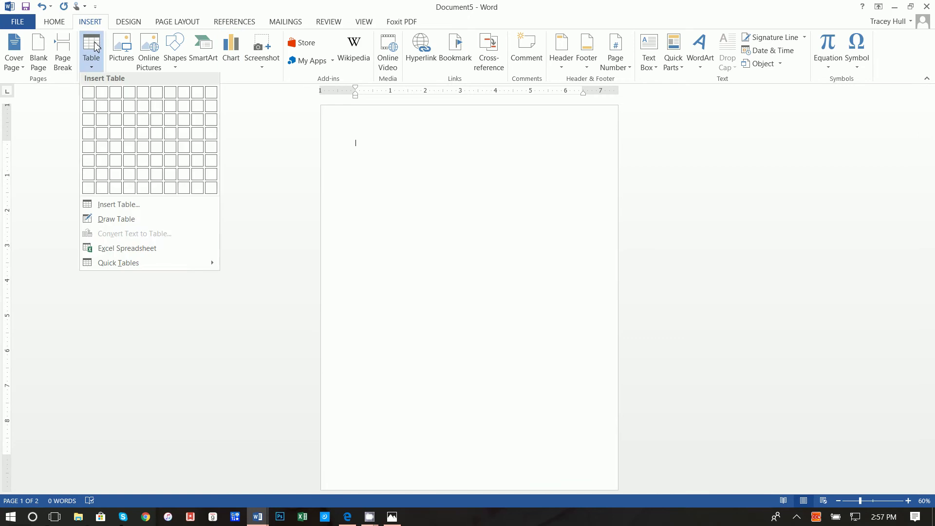
{"action": "left_click", "coordinate": [88, 110]}
Select the whole table and specify a height of 4 inches for both rows in its table properties
{"action": "left_click", "coordinate": [351, 135]}
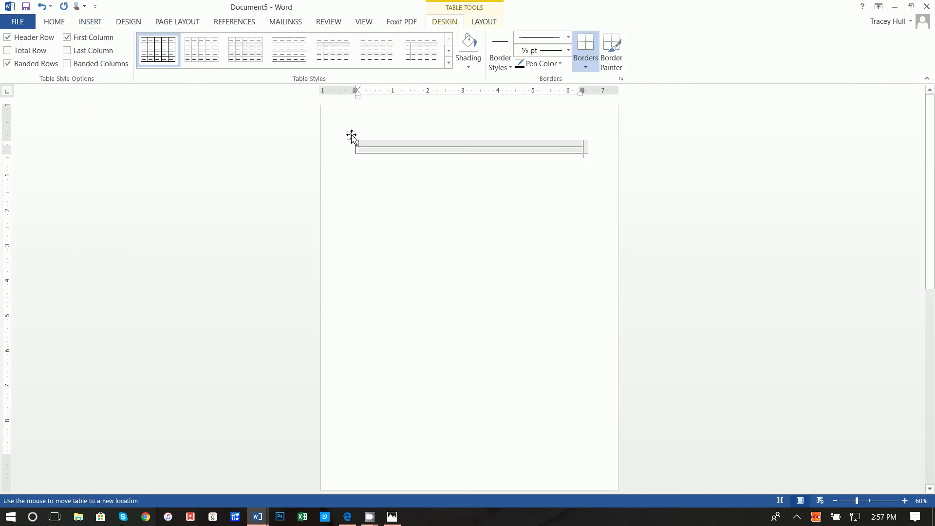
{"action": "right_click", "coordinate": [352, 136]}
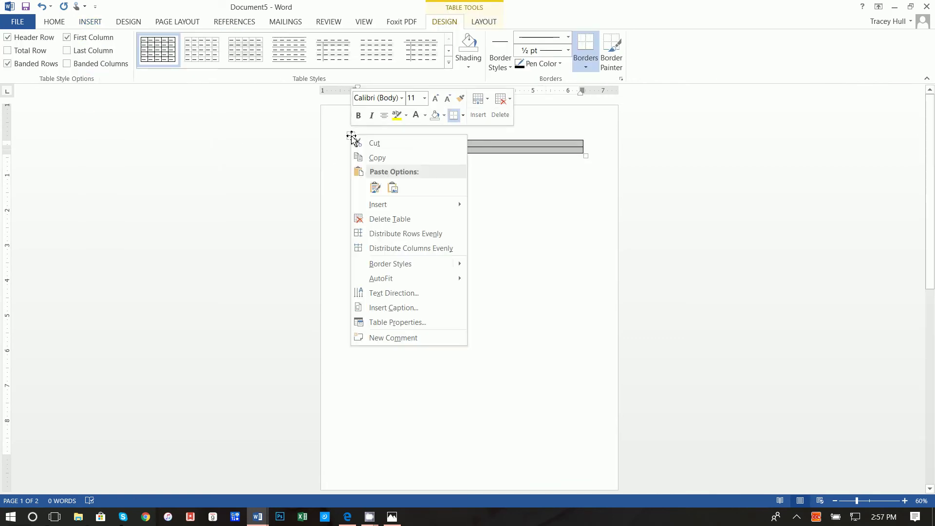
{"action": "left_click", "coordinate": [373, 324]}
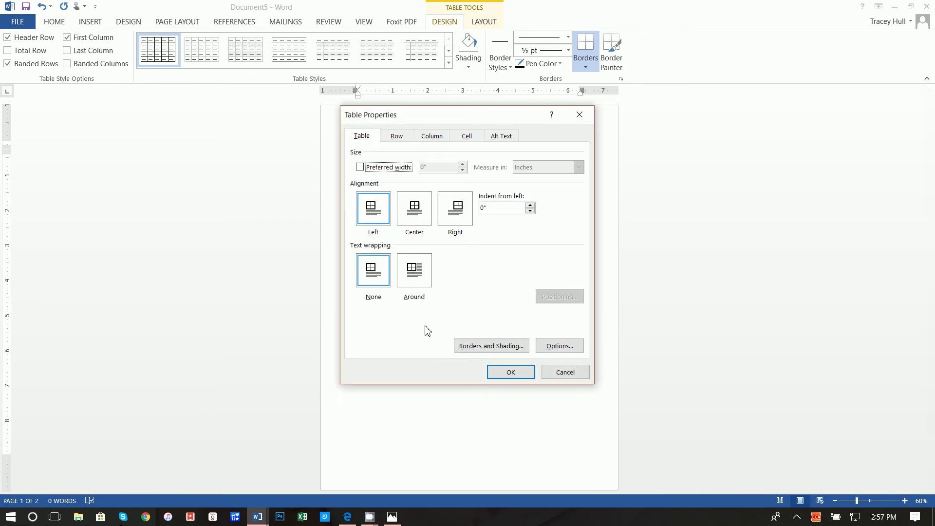
{"action": "left_click", "coordinate": [396, 140]}
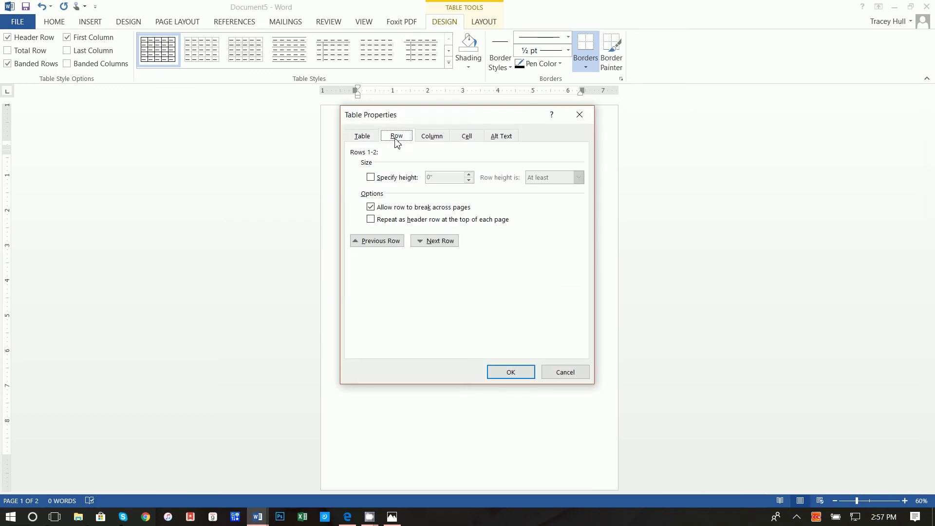
{"action": "left_click", "coordinate": [375, 178]}
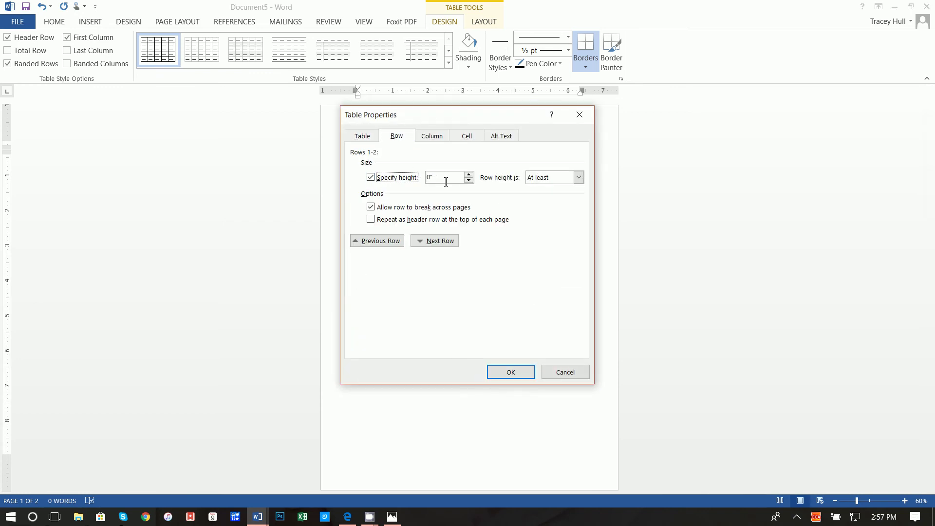
{"action": "key", "text": "Tab"}
Set the table column's preferred width to 5.5 inches and apply the table properties
{"action": "left_click", "coordinate": [432, 136]}
{"action": "key", "text": "Tab"}
{"action": "key", "text": "Tab"}
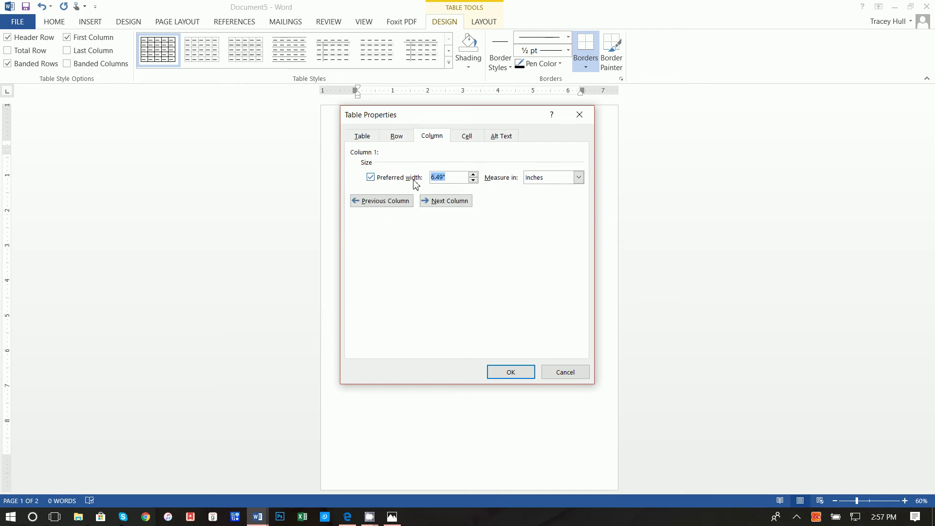
{"action": "type", "text": "5.5"}
{"action": "key", "text": "Return"}
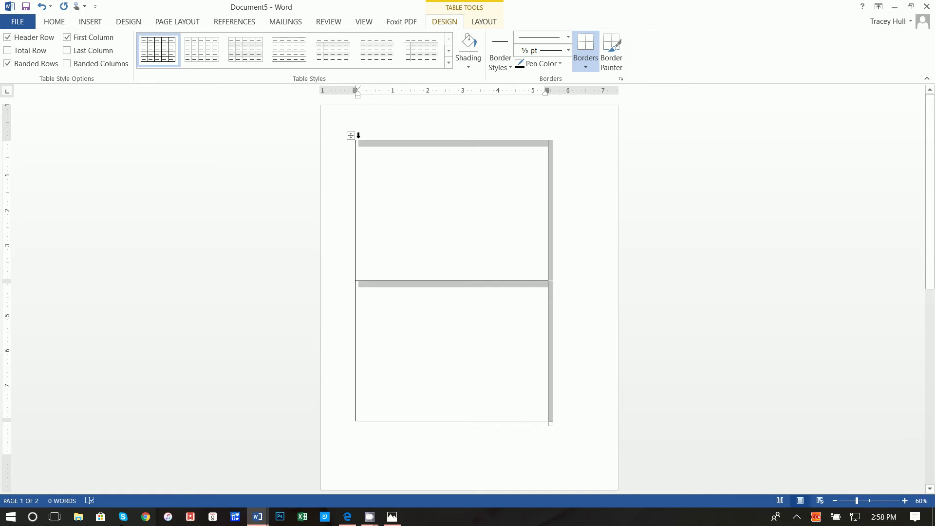
Center the whole table horizontally on the first page
{"action": "left_click", "coordinate": [61, 24]}
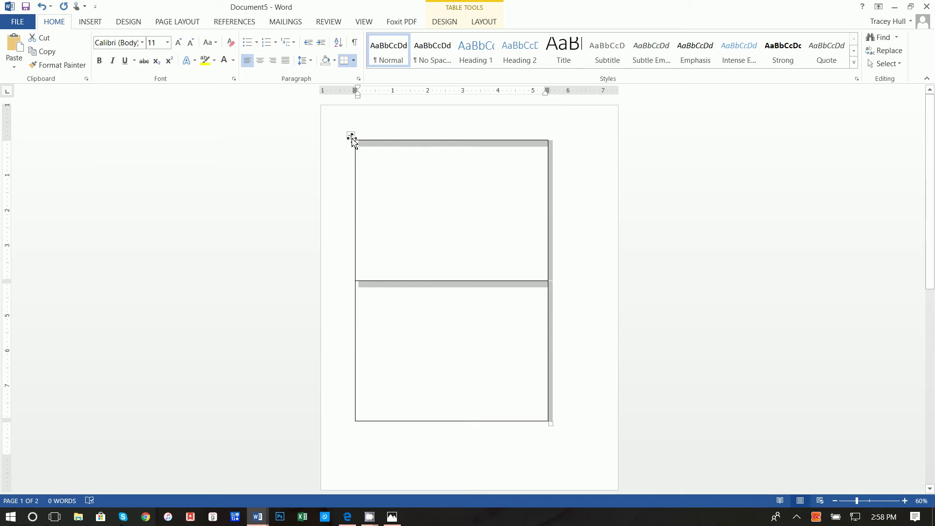
{"action": "key", "text": "ctrl+e"}
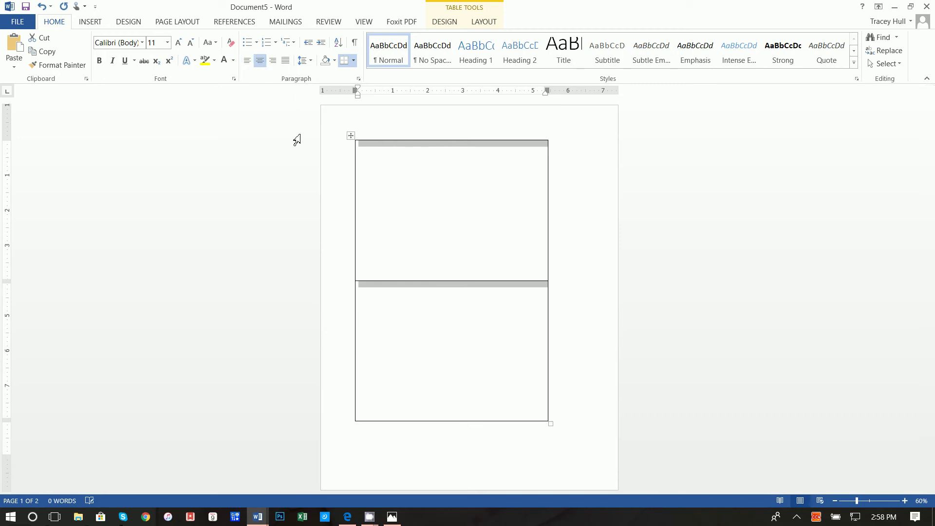
{"action": "left_click", "coordinate": [248, 60]}
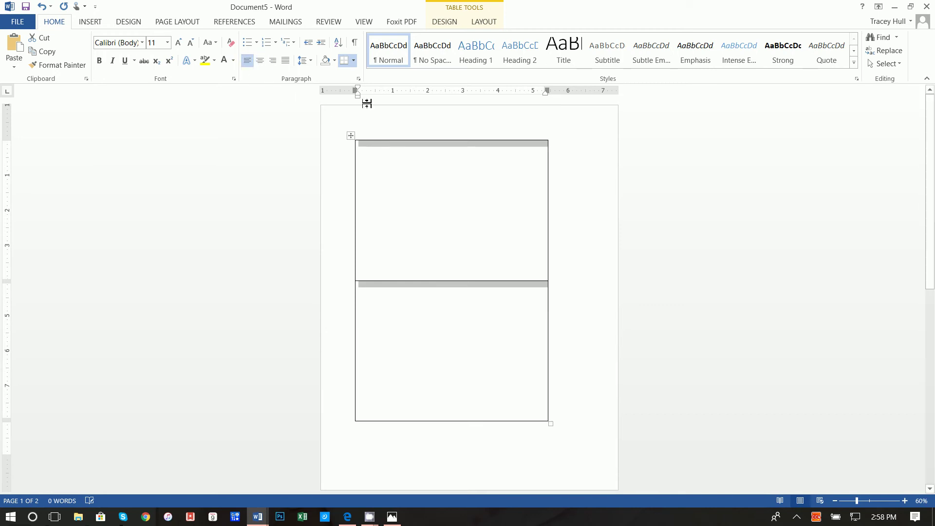
{"action": "left_click", "coordinate": [383, 156]}
{"action": "left_click", "coordinate": [350, 135]}
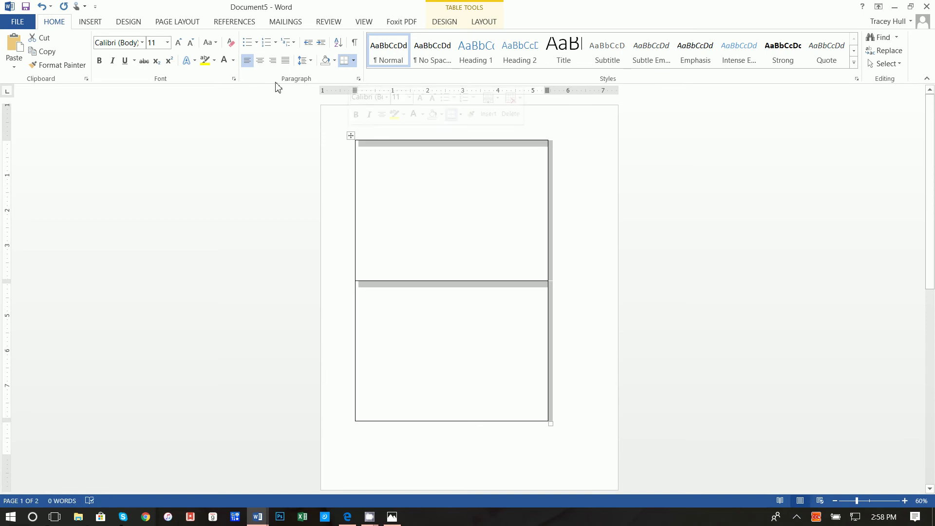
{"action": "left_click", "coordinate": [260, 60]}
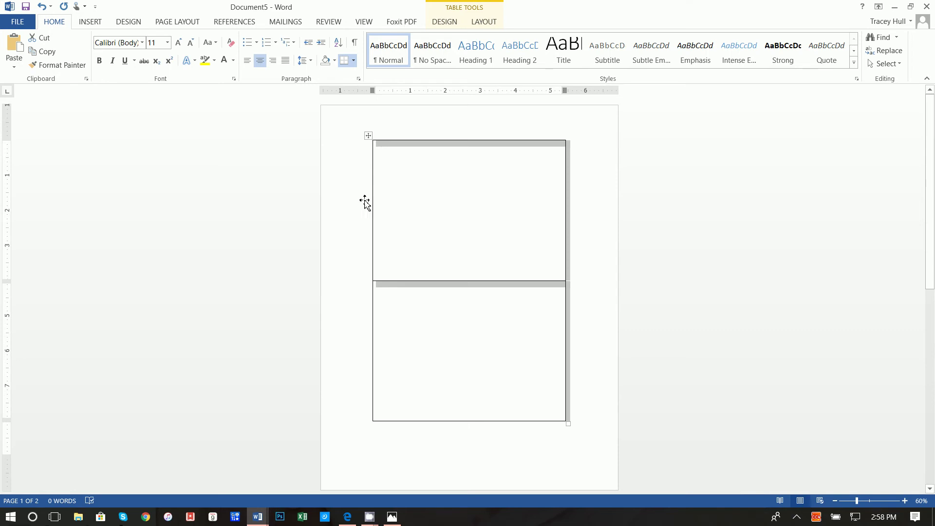
Examine the card layout on both pages of the finished thank-you card in Document1, and return to Document5
{"action": "mouse_move", "coordinate": [261, 515]}
{"action": "left_click", "coordinate": [273, 455]}
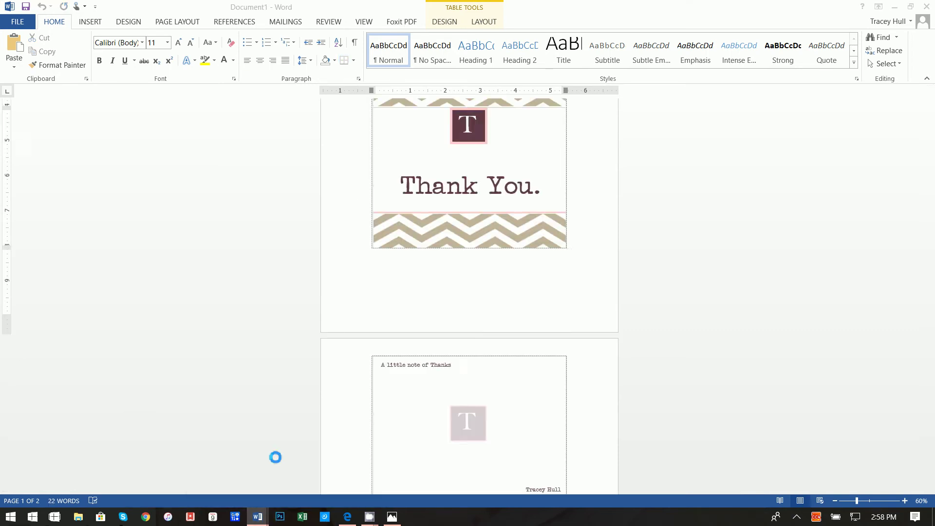
{"action": "scroll", "coordinate": [441, 328], "scroll_direction": "down", "scroll_amount": 3}
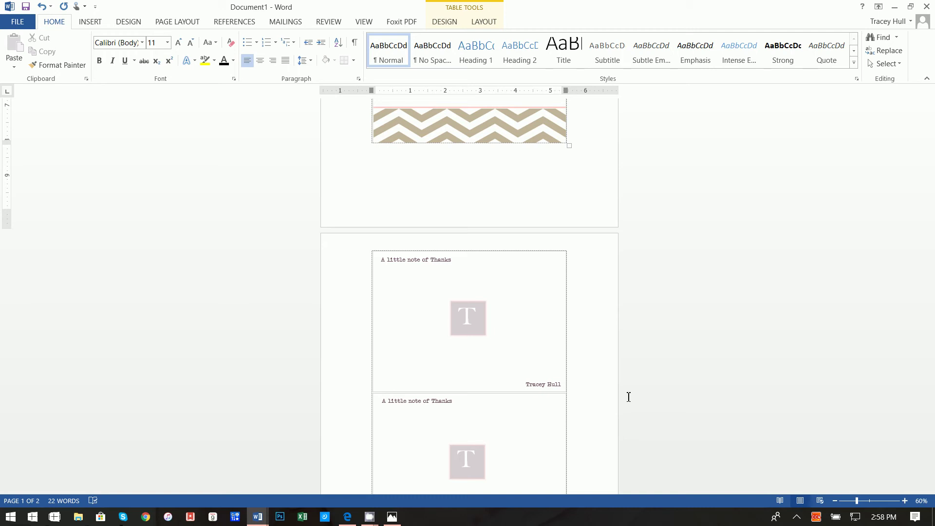
{"action": "left_click", "coordinate": [259, 517]}
{"action": "left_click", "coordinate": [335, 487]}
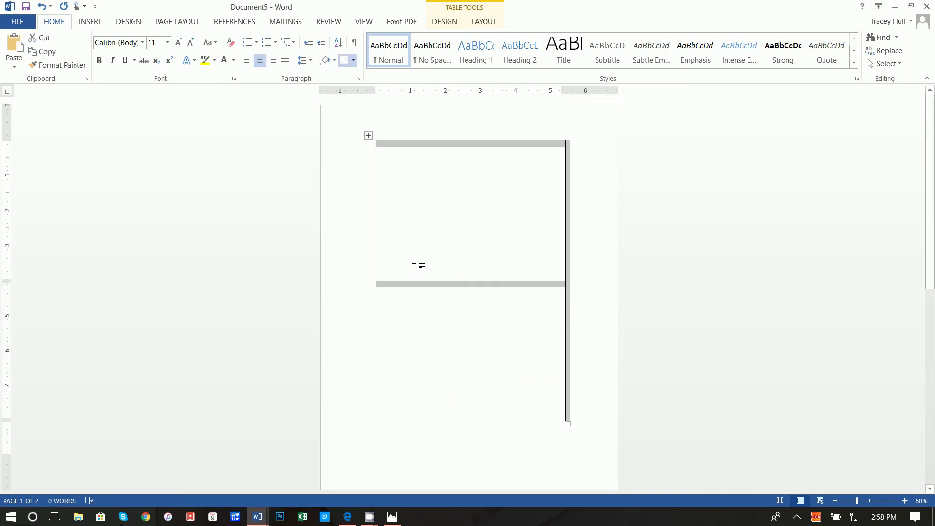
Allow spacing between cells in the whole table's options and apply the table properties
{"action": "left_click", "coordinate": [370, 137]}
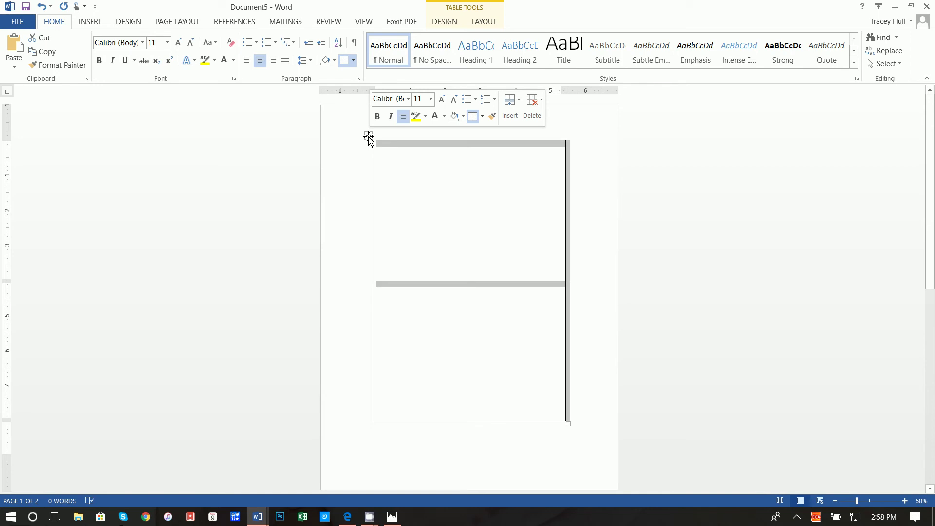
{"action": "right_click", "coordinate": [369, 138]}
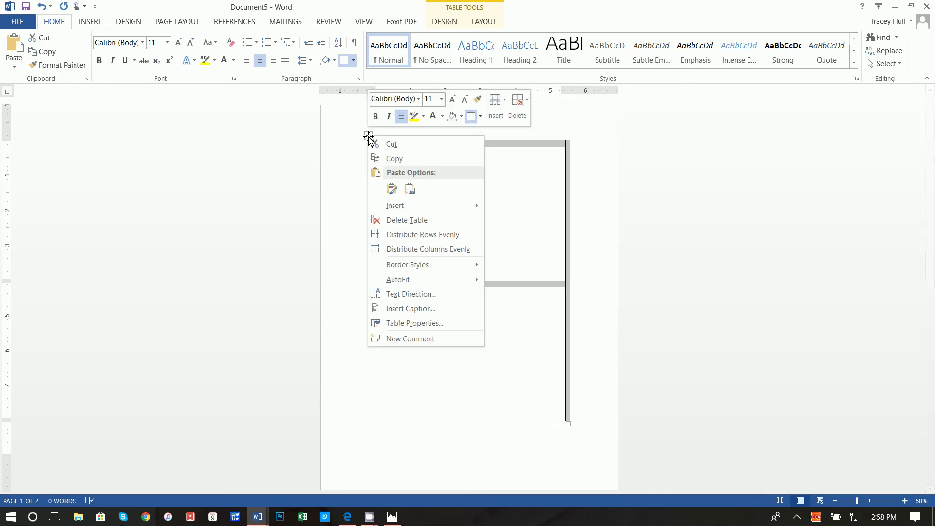
{"action": "left_click", "coordinate": [404, 322]}
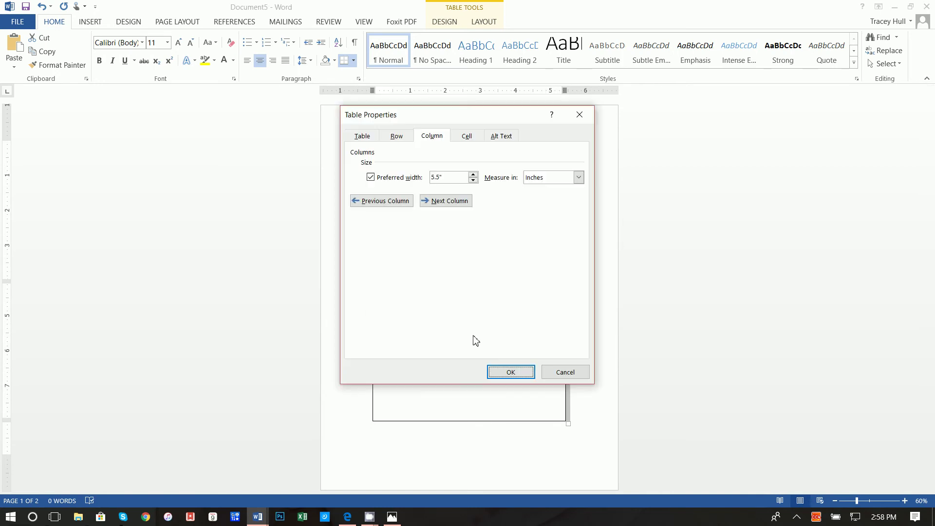
{"action": "left_click", "coordinate": [367, 139]}
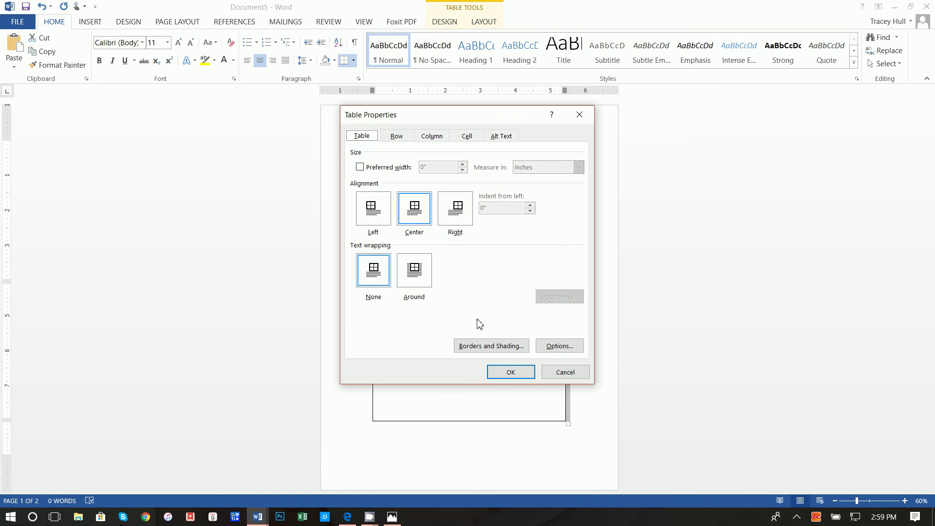
{"action": "left_click", "coordinate": [550, 347]}
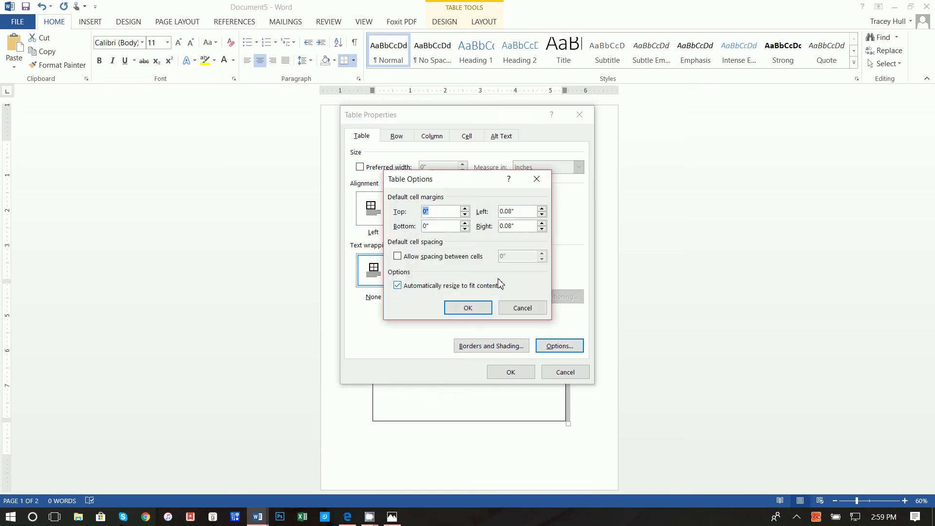
{"action": "left_click", "coordinate": [440, 257]}
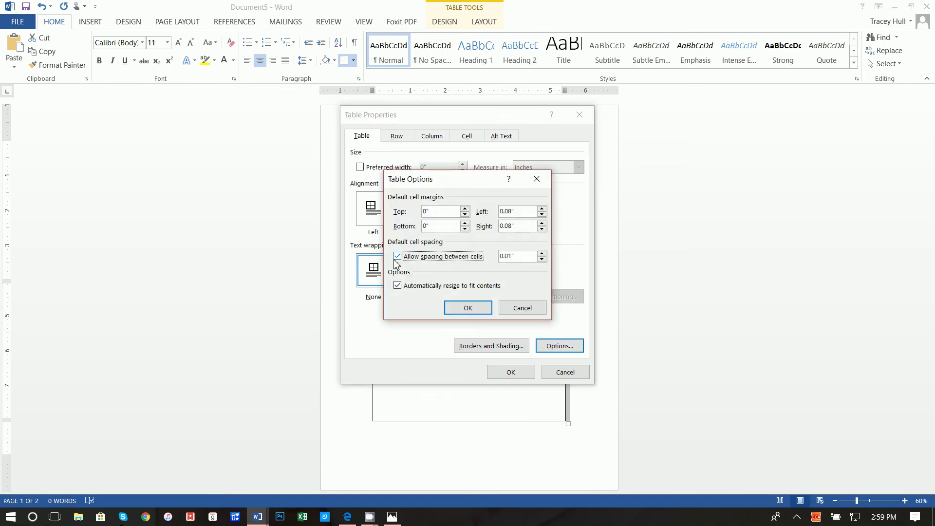
{"action": "left_click", "coordinate": [541, 254]}
{"action": "left_click", "coordinate": [468, 308]}
{"action": "left_click", "coordinate": [503, 374]}
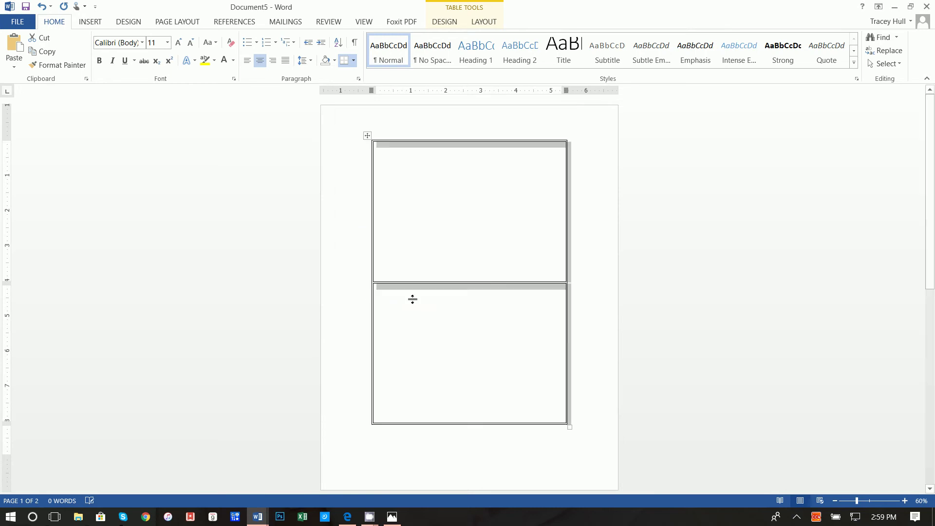
{"action": "left_click", "coordinate": [490, 263]}
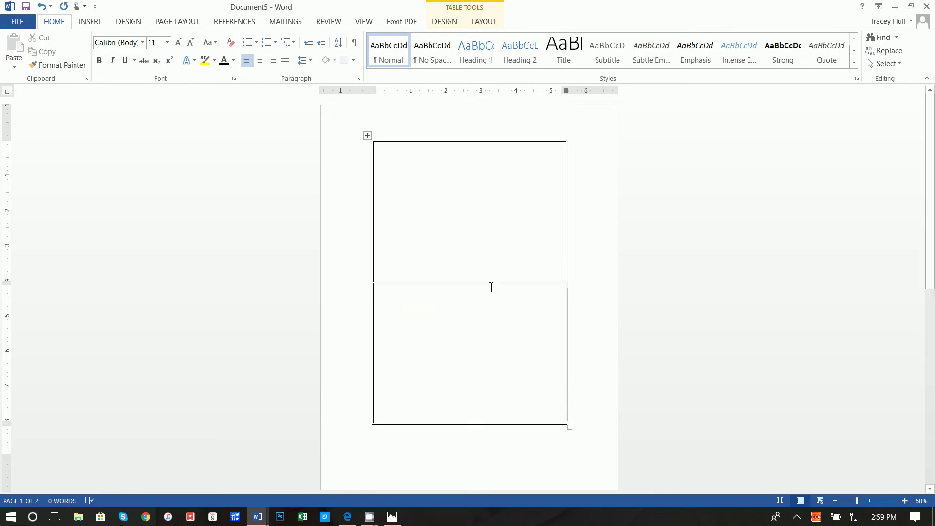
In the whole table's border and shading settings, set the border color to the light gray theme color
{"action": "left_click", "coordinate": [367, 135]}
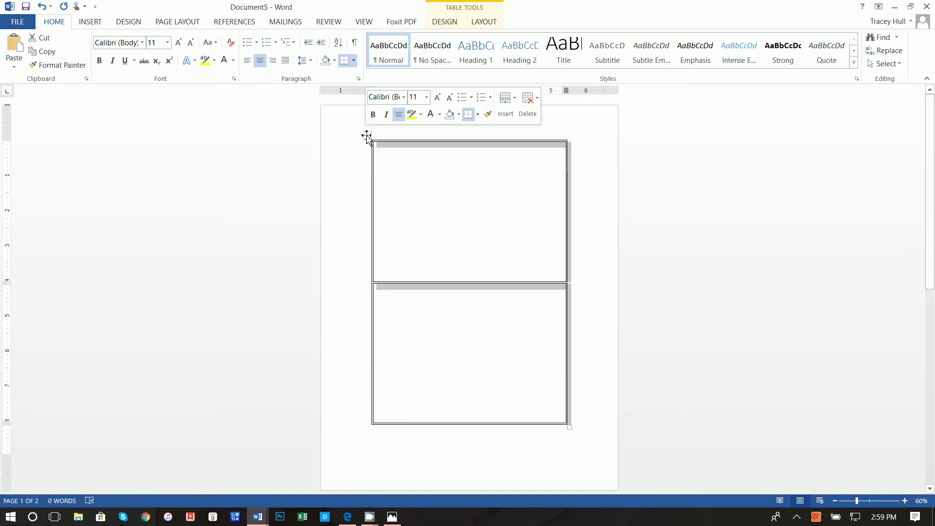
{"action": "right_click", "coordinate": [367, 135]}
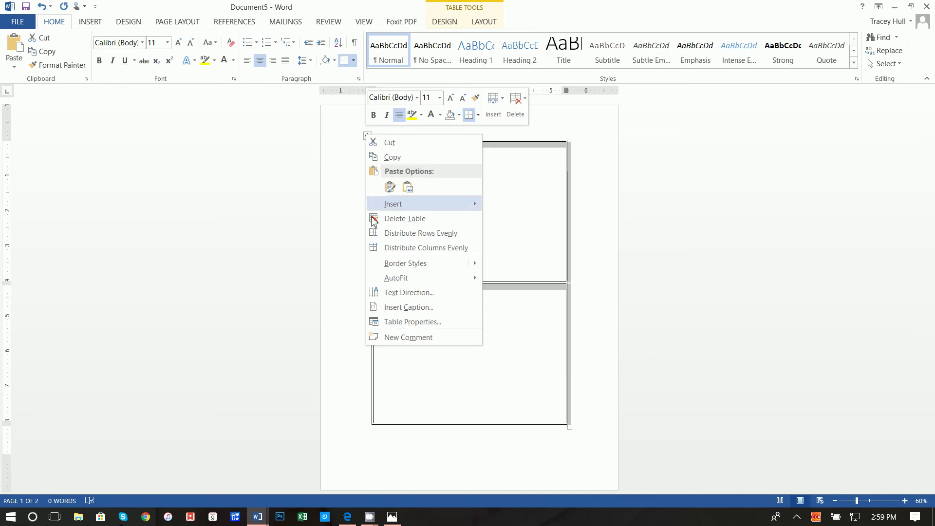
{"action": "left_click", "coordinate": [404, 322]}
{"action": "left_click", "coordinate": [479, 346]}
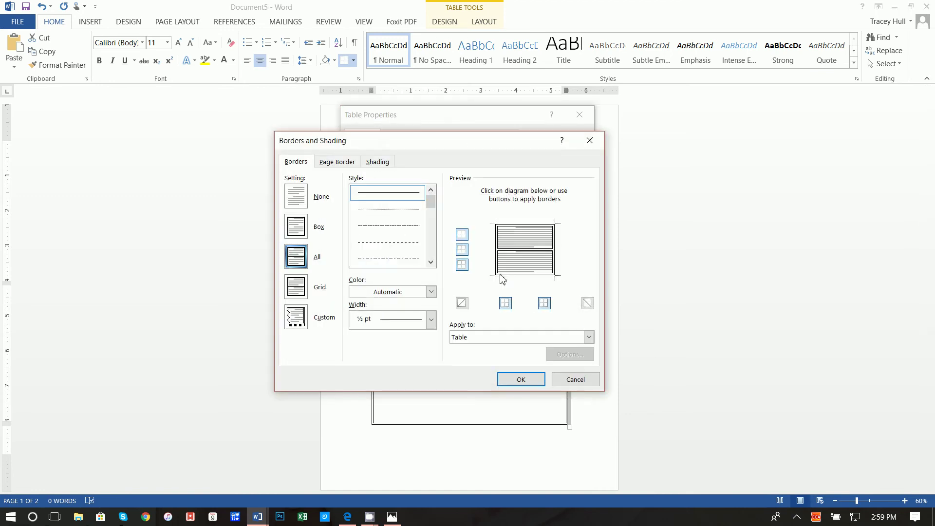
{"action": "left_click", "coordinate": [409, 292]}
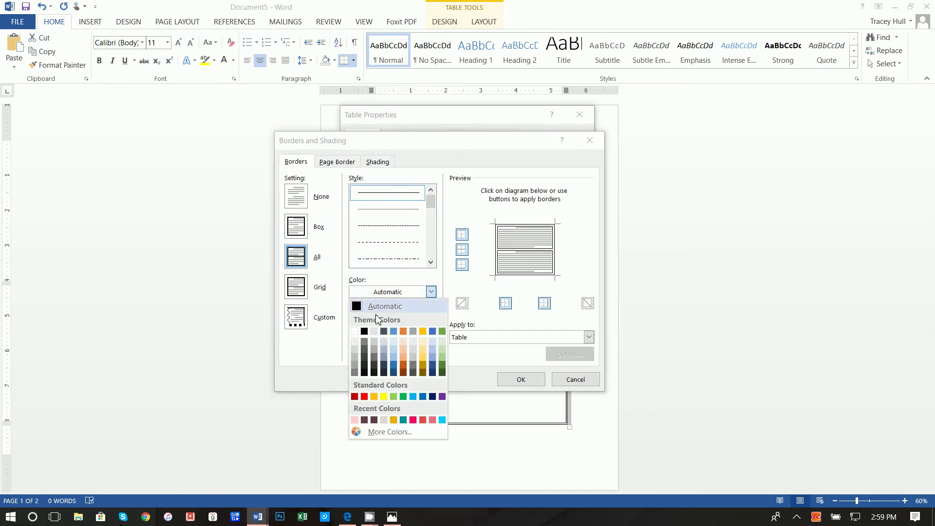
{"action": "left_click", "coordinate": [371, 331]}
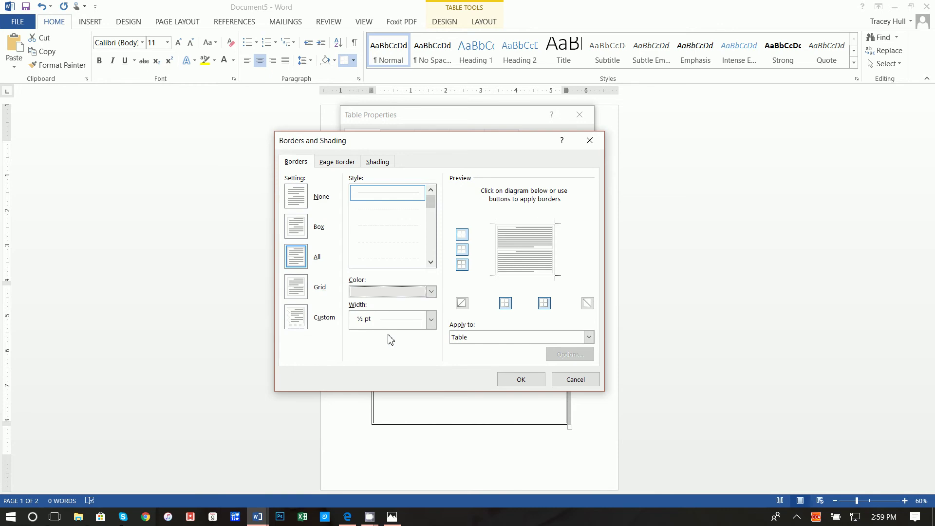
Remove the table's outer top, bottom, left and right borders and apply the border settings
{"action": "left_click", "coordinate": [494, 267]}
{"action": "left_click", "coordinate": [511, 283]}
{"action": "left_click", "coordinate": [563, 266]}
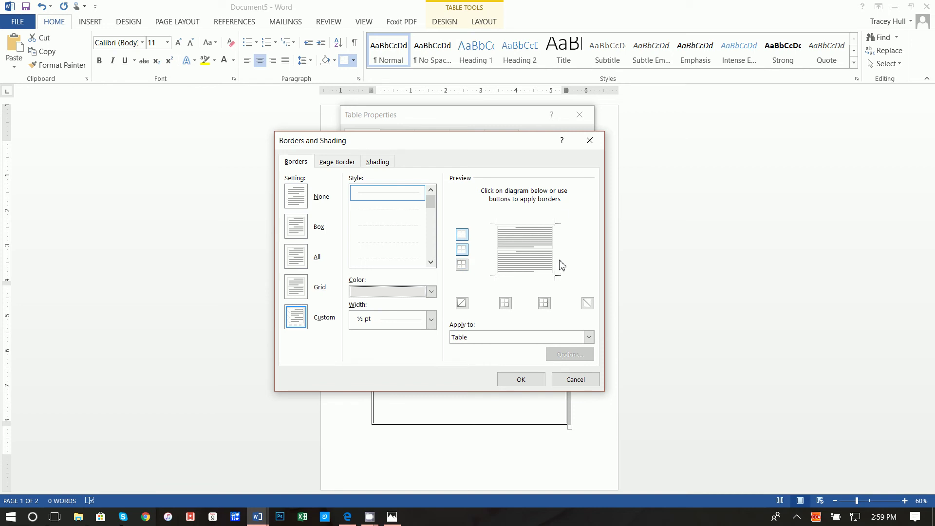
{"action": "left_click", "coordinate": [542, 225]}
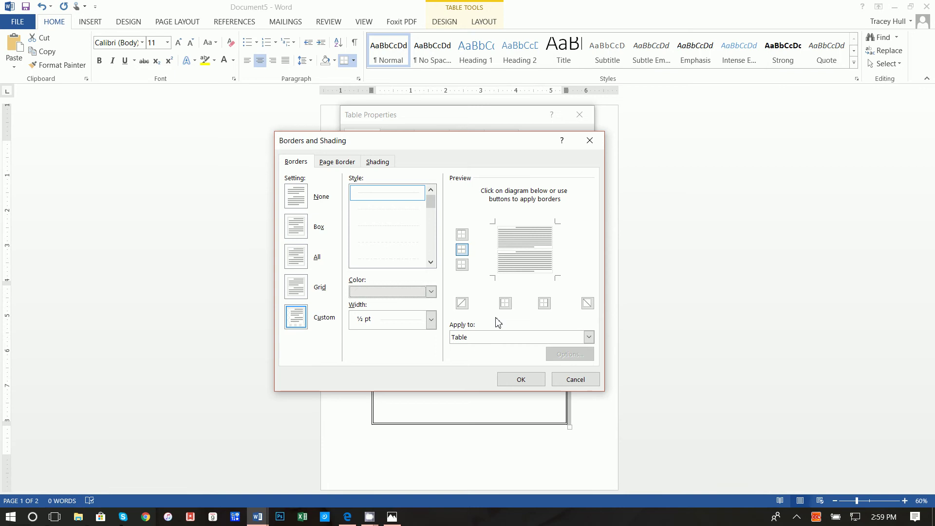
{"action": "left_click", "coordinate": [521, 379]}
{"action": "left_click", "coordinate": [511, 372]}
{"action": "left_click", "coordinate": [591, 378]}
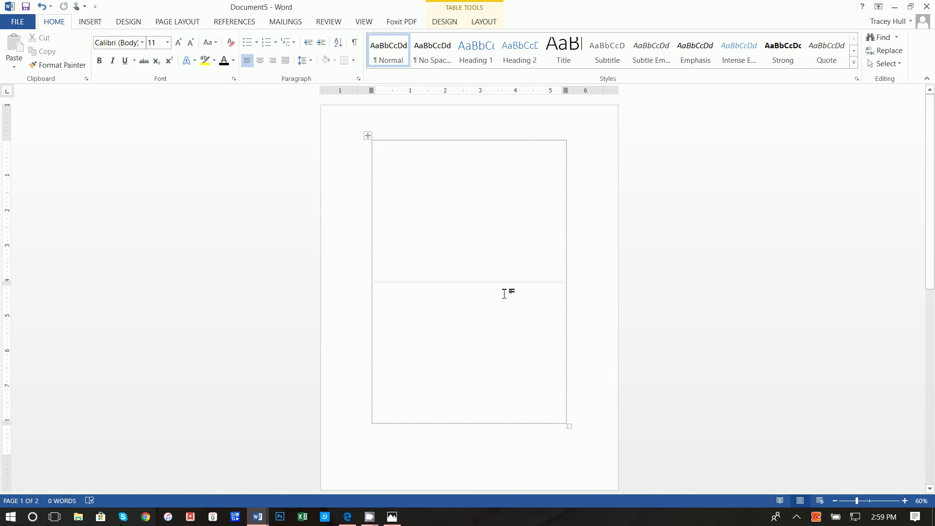
Copy the whole table and paste it at the start of the blank second page
{"action": "left_click", "coordinate": [368, 135]}
{"action": "right_click", "coordinate": [368, 136]}
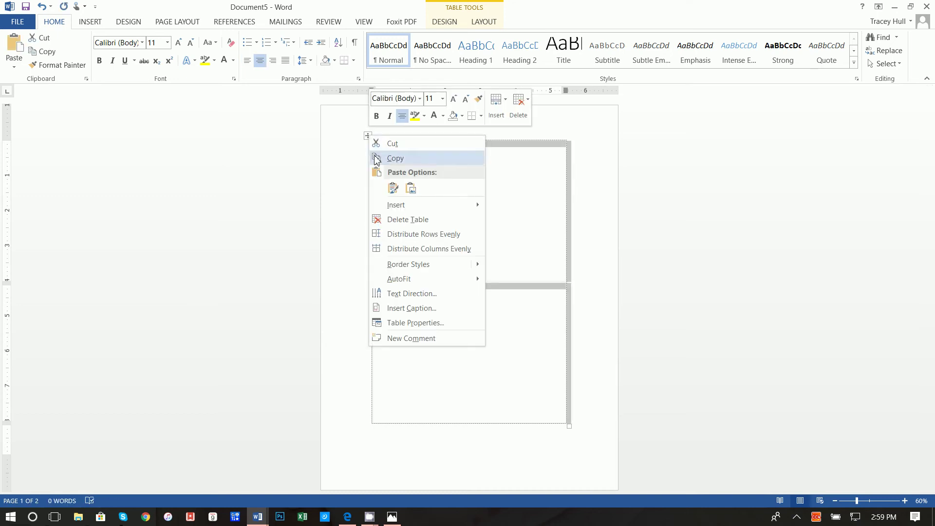
{"action": "left_click", "coordinate": [377, 159]}
{"action": "scroll", "coordinate": [426, 344], "scroll_direction": "down", "scroll_amount": 5}
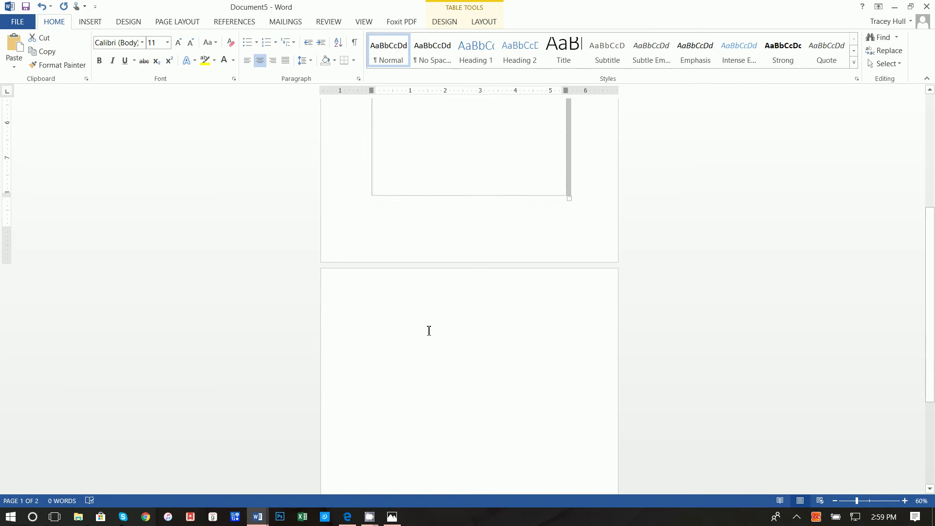
{"action": "left_click", "coordinate": [420, 315]}
{"action": "right_click", "coordinate": [409, 313]}
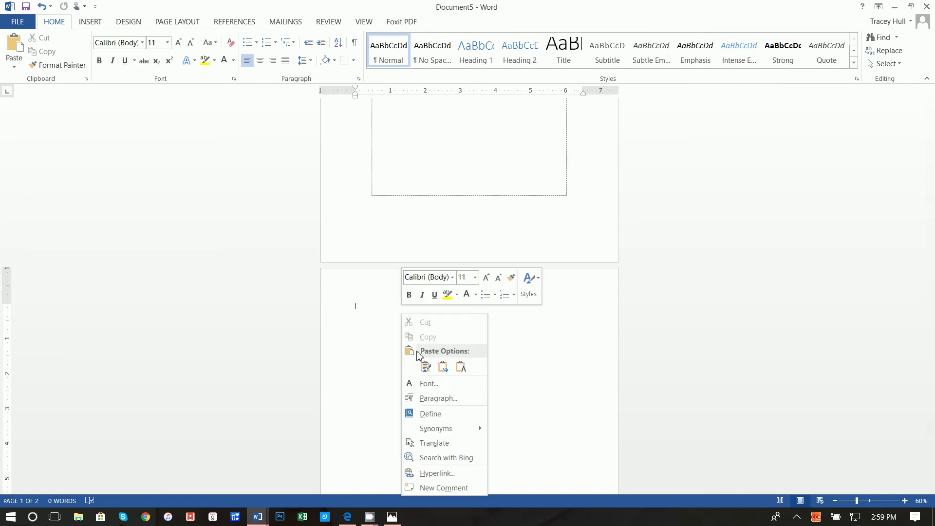
{"action": "left_click", "coordinate": [425, 368]}
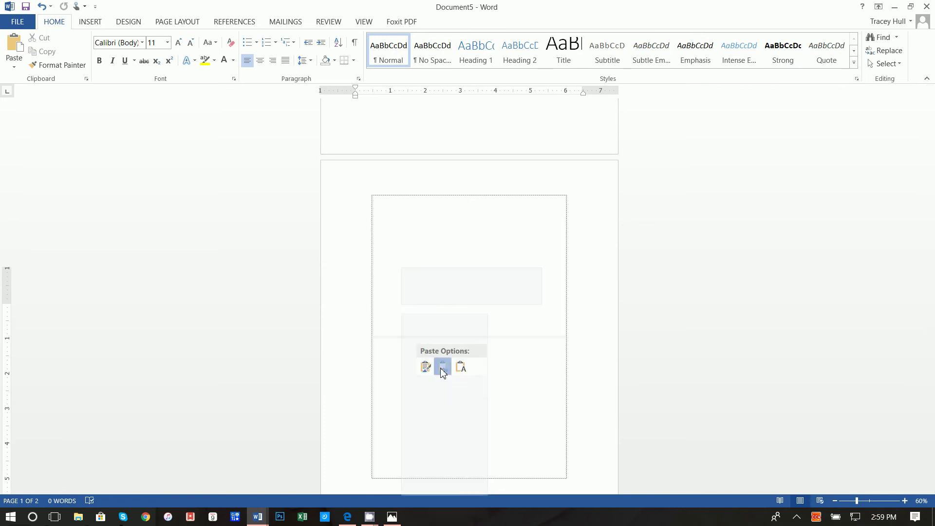
{"action": "left_click", "coordinate": [443, 367]}
Place a 1-inch by 1-inch rectangle shape at the upper edge of the first page's top table cell
{"action": "scroll", "coordinate": [624, 364], "scroll_direction": "up", "scroll_amount": 7}
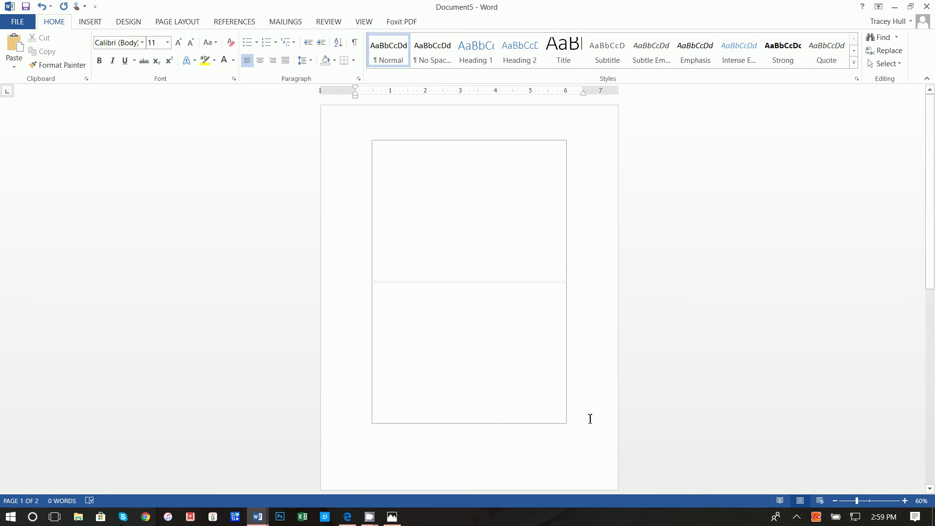
{"action": "scroll", "coordinate": [589, 419], "scroll_direction": "down", "scroll_amount": 6}
{"action": "scroll", "coordinate": [525, 408], "scroll_direction": "up", "scroll_amount": 6}
{"action": "left_click", "coordinate": [97, 24]}
{"action": "left_click", "coordinate": [171, 61]}
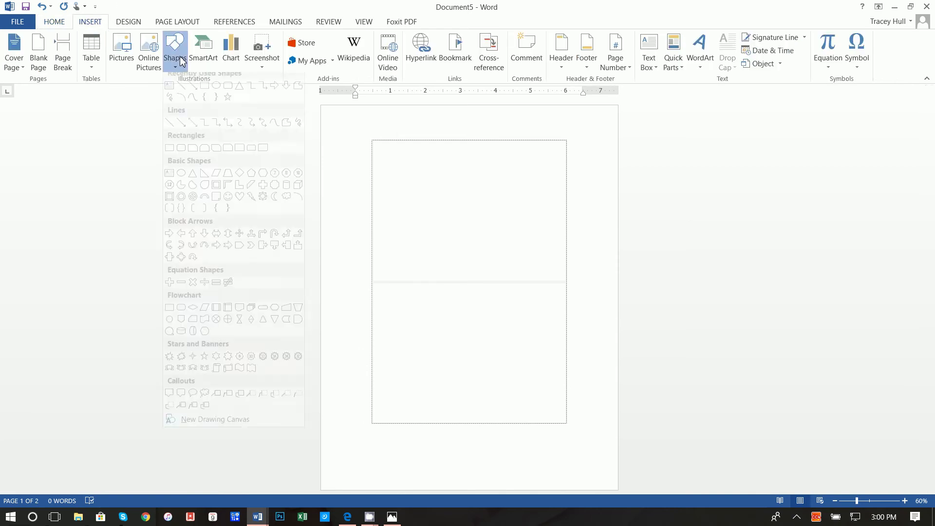
{"action": "left_click", "coordinate": [204, 93]}
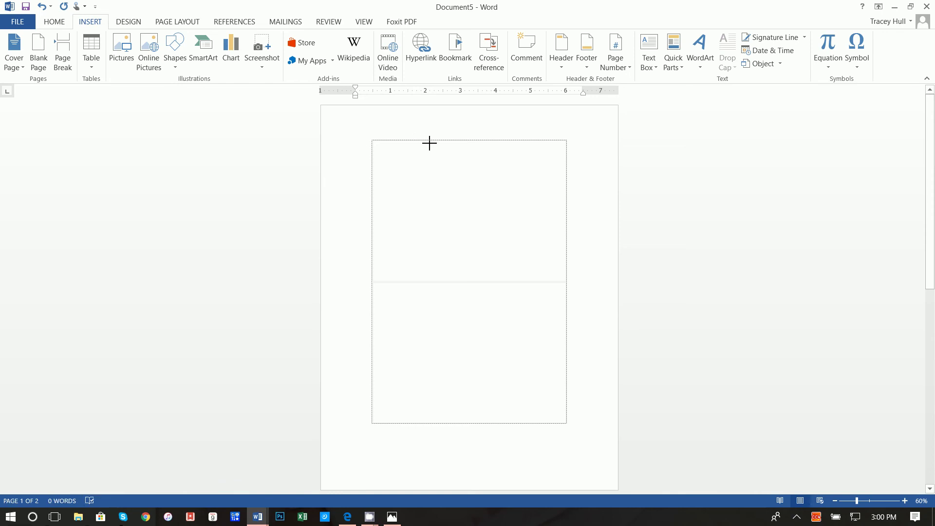
{"action": "left_click", "coordinate": [427, 141]}
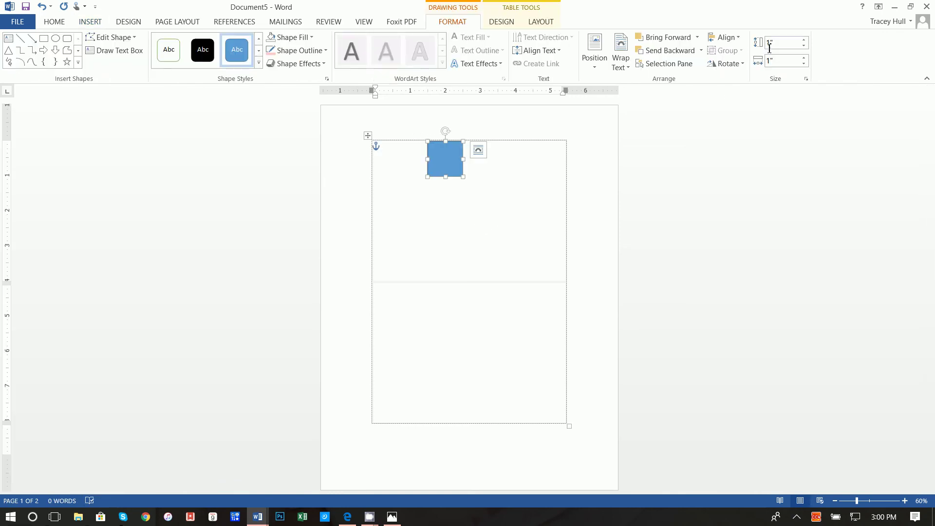
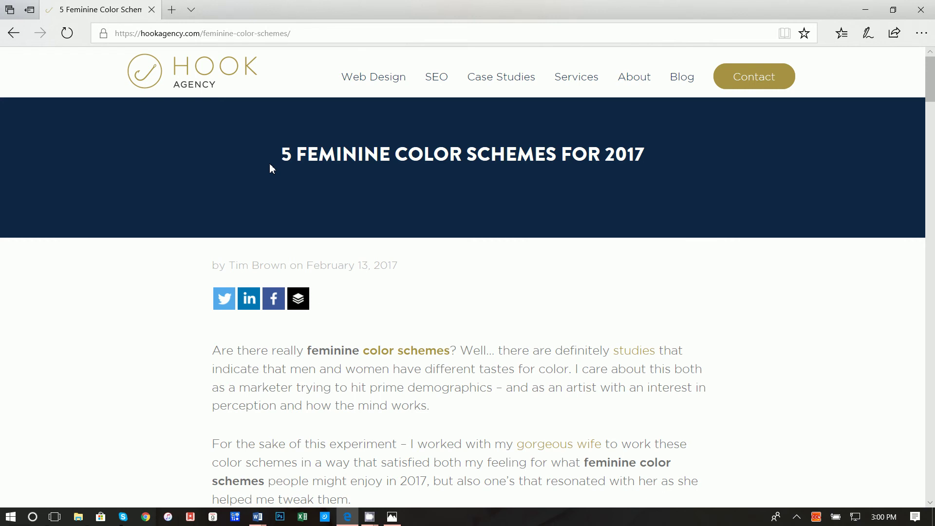
Save the pink, plum and beige color scheme picture as a JPEG in the Thank You Cards folder, replacing the existing file
{"action": "scroll", "coordinate": [271, 169], "scroll_direction": "down", "scroll_amount": 10}
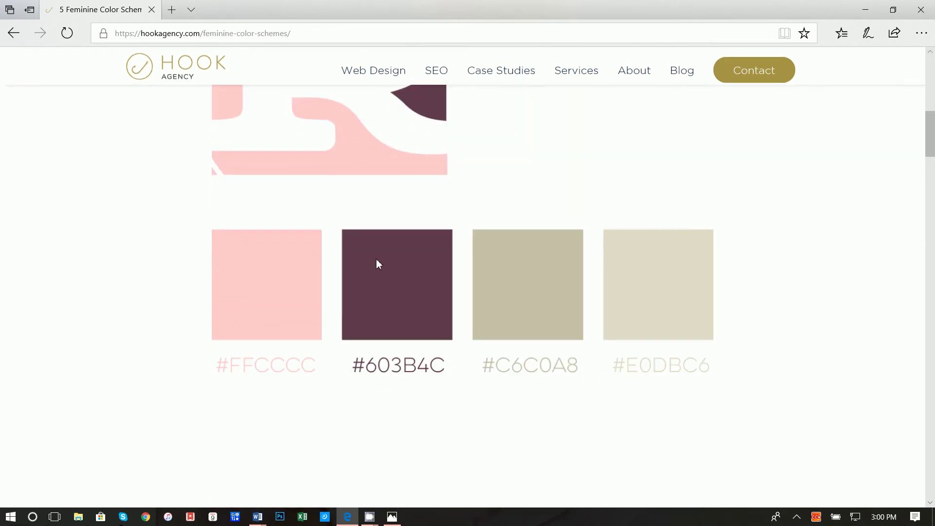
{"action": "scroll", "coordinate": [438, 278], "scroll_direction": "up", "scroll_amount": 2}
{"action": "right_click", "coordinate": [496, 255]}
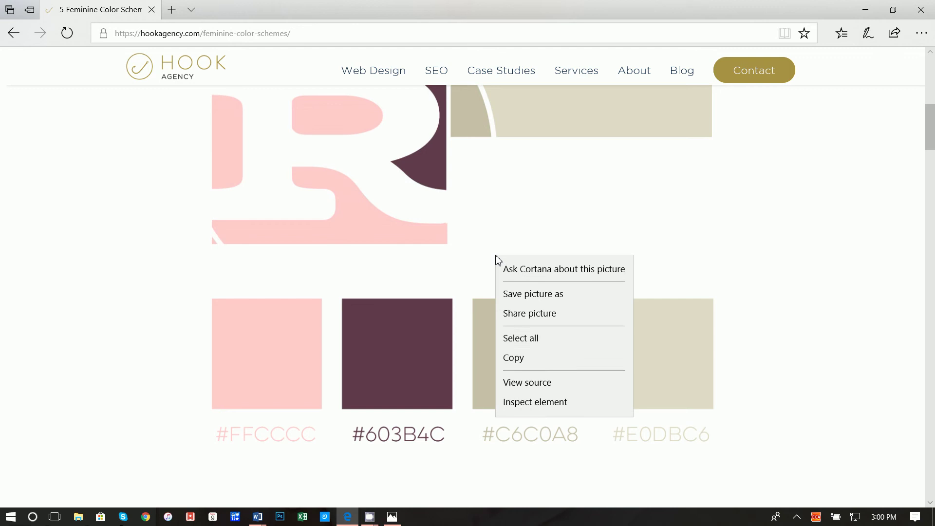
{"action": "left_click", "coordinate": [516, 295]}
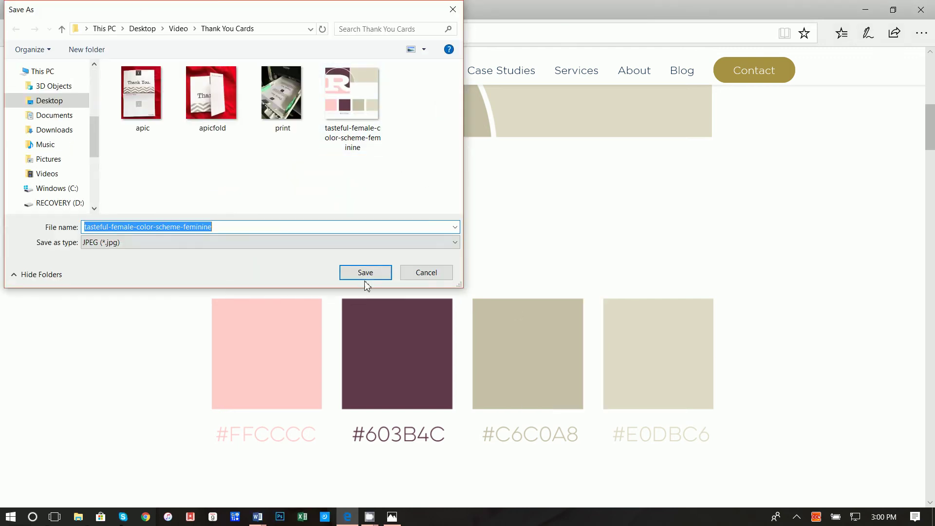
{"action": "left_click", "coordinate": [368, 273]}
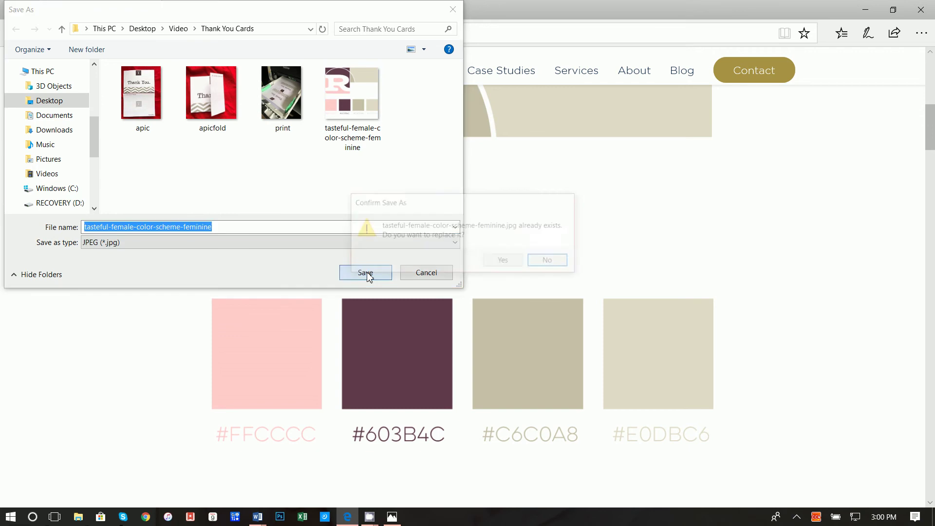
{"action": "left_click", "coordinate": [504, 262]}
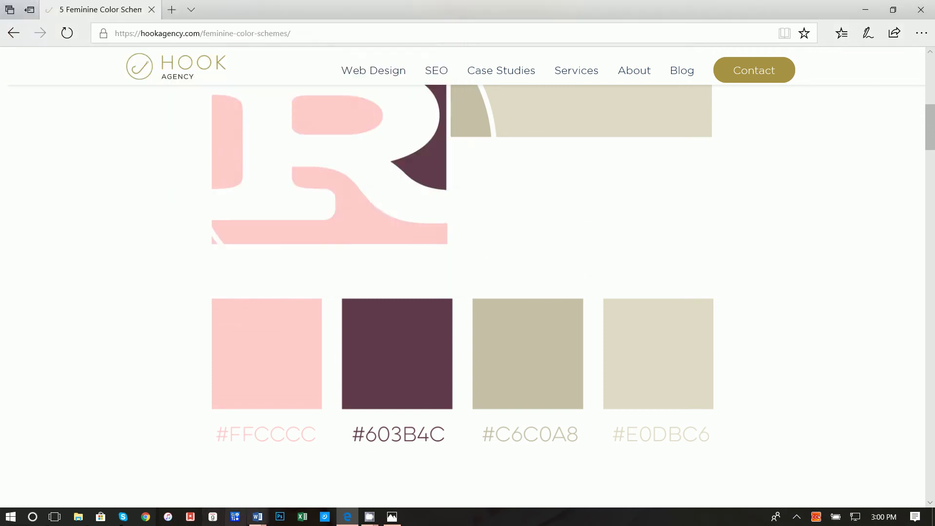
Launch Paint and open the tasteful-female-color-scheme-feminine picture from the Thank You Cards folder
{"action": "left_click", "coordinate": [392, 518]}
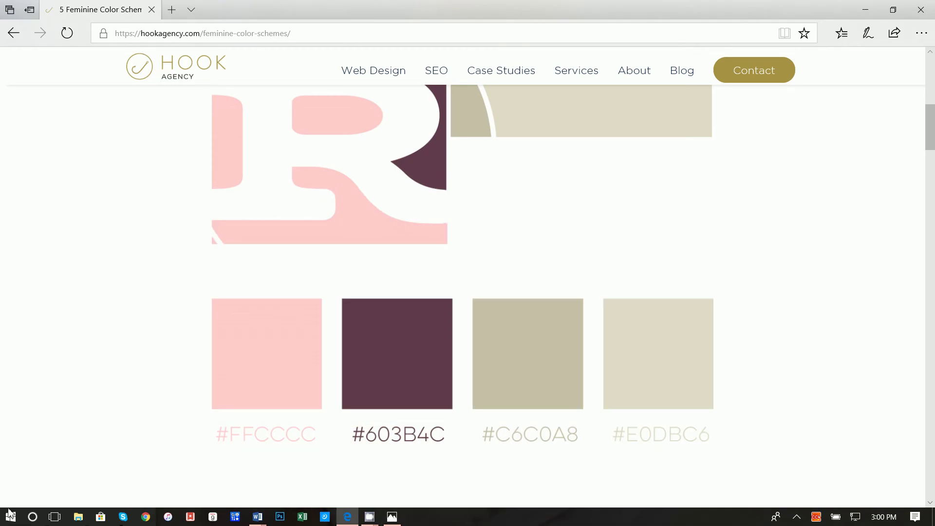
{"action": "left_click", "coordinate": [33, 516]}
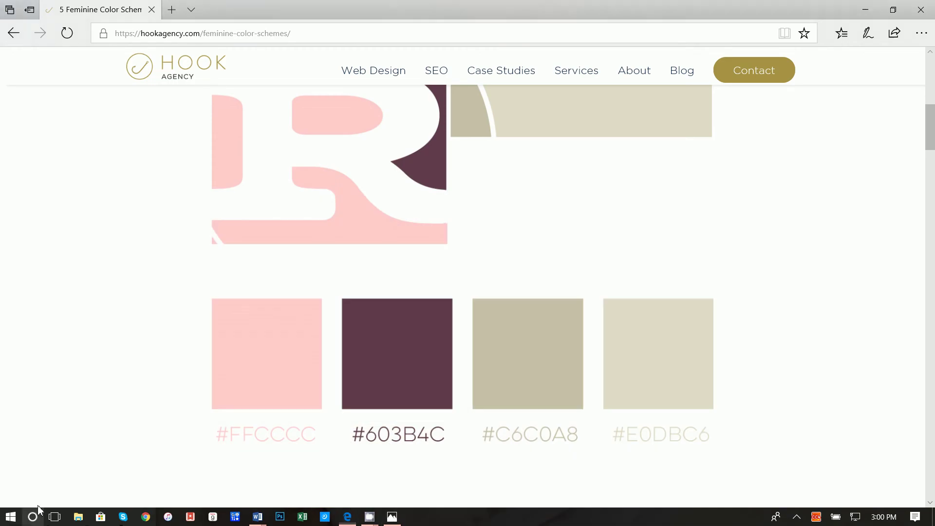
{"action": "type", "text": "paint"}
{"action": "key", "text": "Return"}
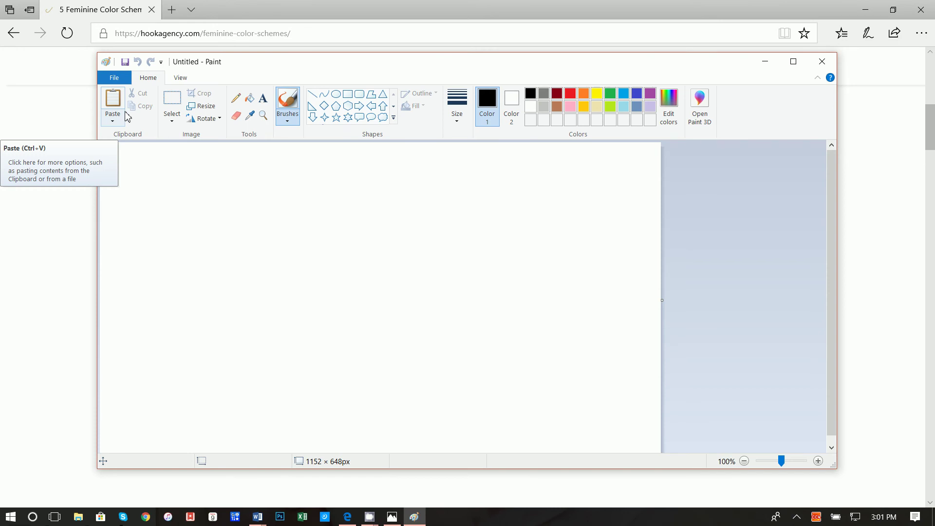
{"action": "left_click", "coordinate": [114, 77]}
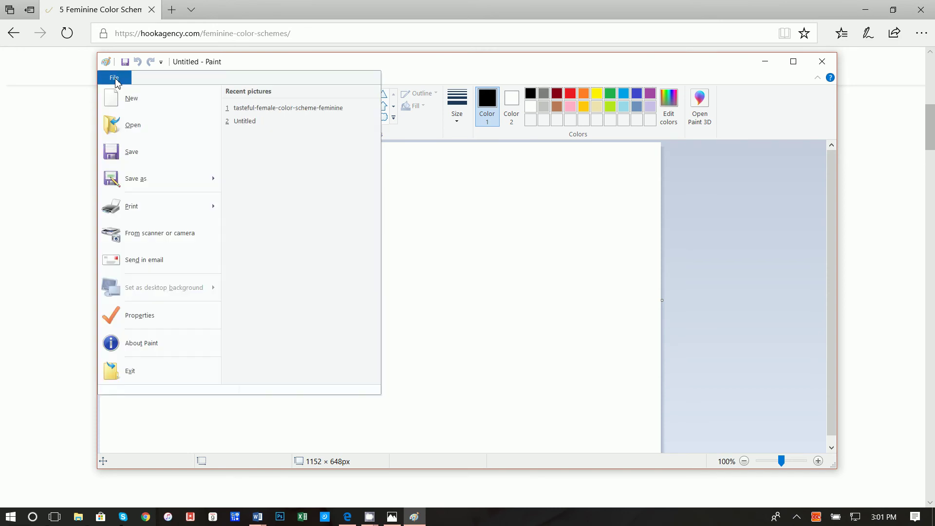
{"action": "left_click", "coordinate": [137, 117]}
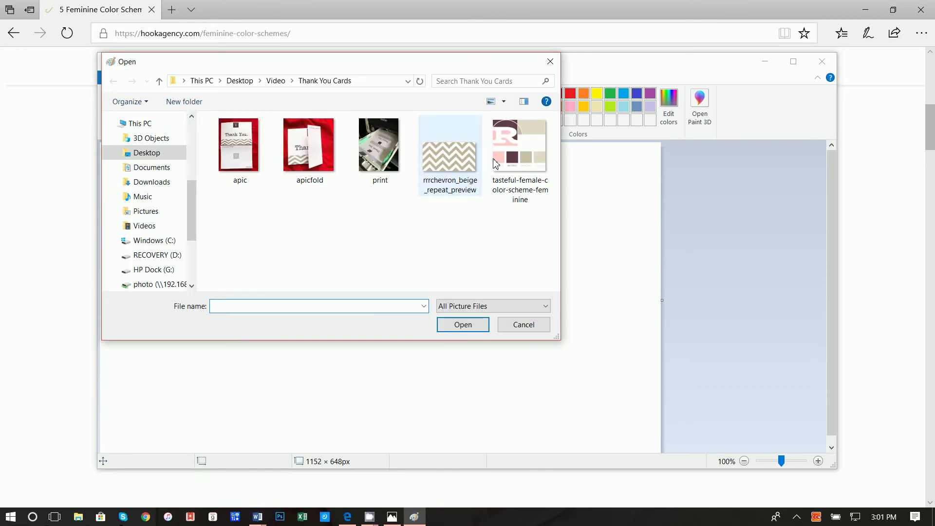
{"action": "left_click", "coordinate": [495, 163]}
{"action": "left_click", "coordinate": [460, 326]}
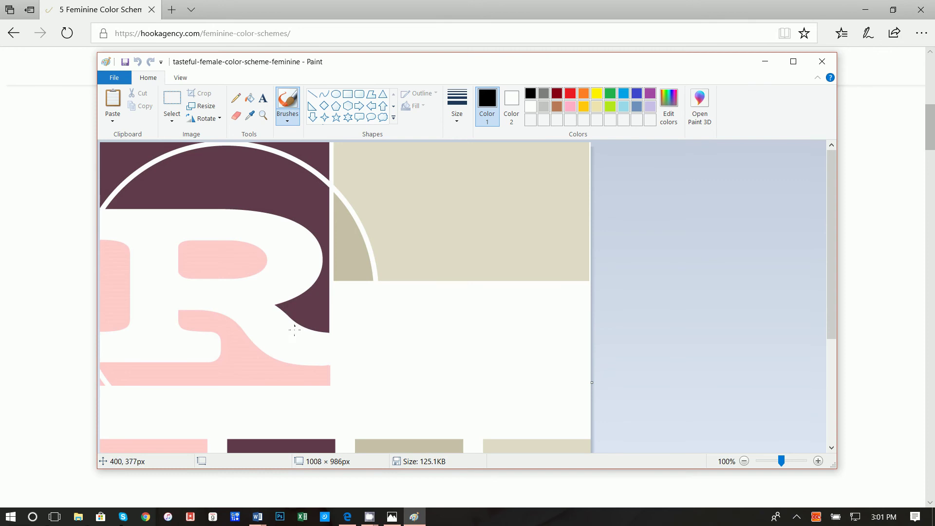
Sample the pink #FFCCCC swatch with the Color picker and check its red, green and blue values
{"action": "scroll", "coordinate": [290, 324], "scroll_direction": "down", "scroll_amount": 3}
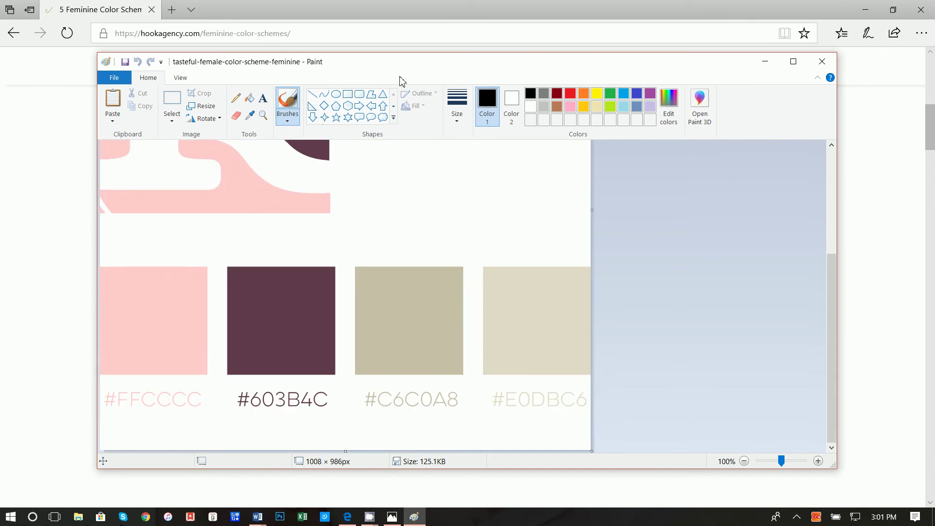
{"action": "left_click", "coordinate": [251, 121]}
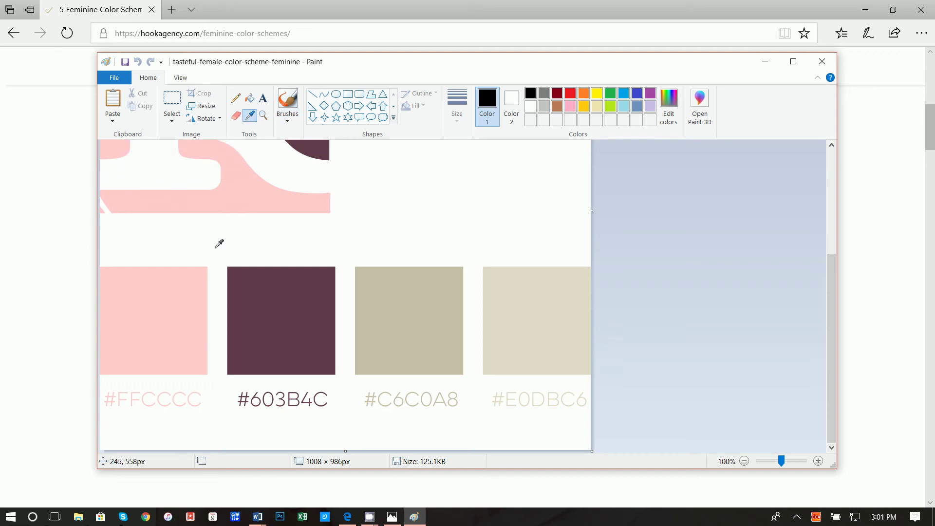
{"action": "left_click", "coordinate": [184, 283]}
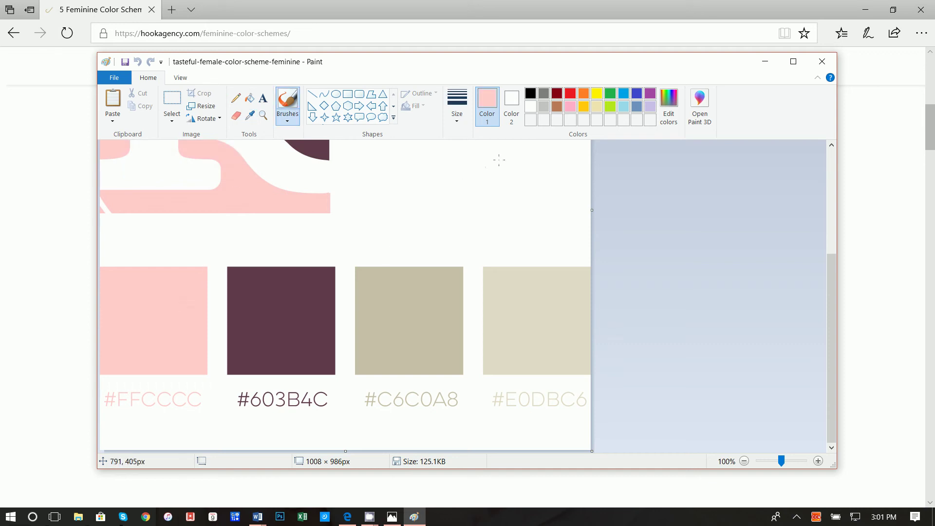
{"action": "left_click", "coordinate": [677, 104]}
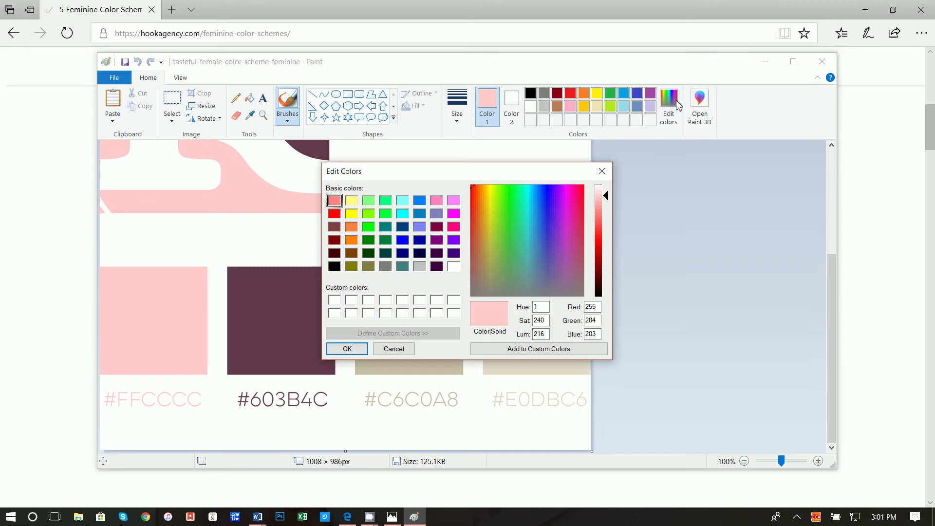
{"action": "double_click", "coordinate": [591, 307]}
{"action": "double_click", "coordinate": [599, 320]}
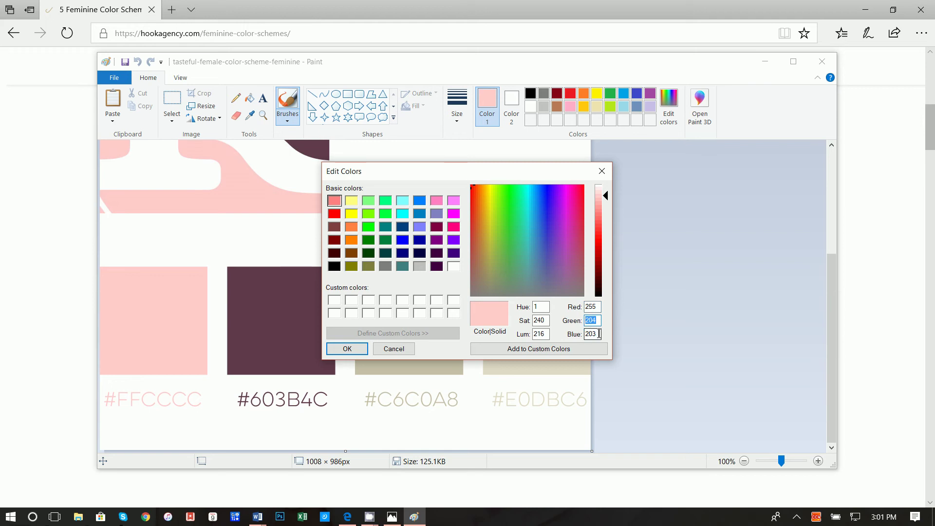
{"action": "double_click", "coordinate": [599, 334]}
{"action": "left_click", "coordinate": [602, 171]}
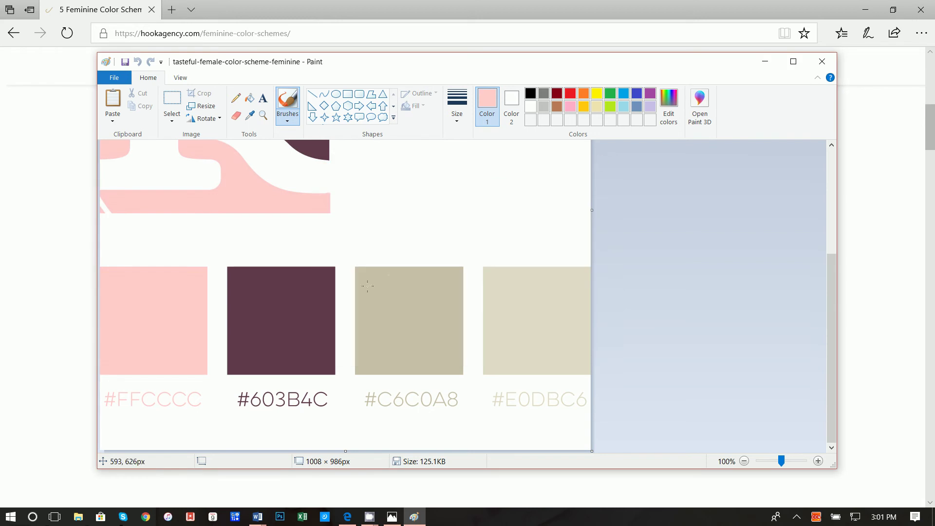
Sample the dark plum #603B4C swatch and check its red, green and blue values
{"action": "left_click", "coordinate": [253, 116]}
{"action": "left_click", "coordinate": [266, 302]}
{"action": "left_click", "coordinate": [668, 102]}
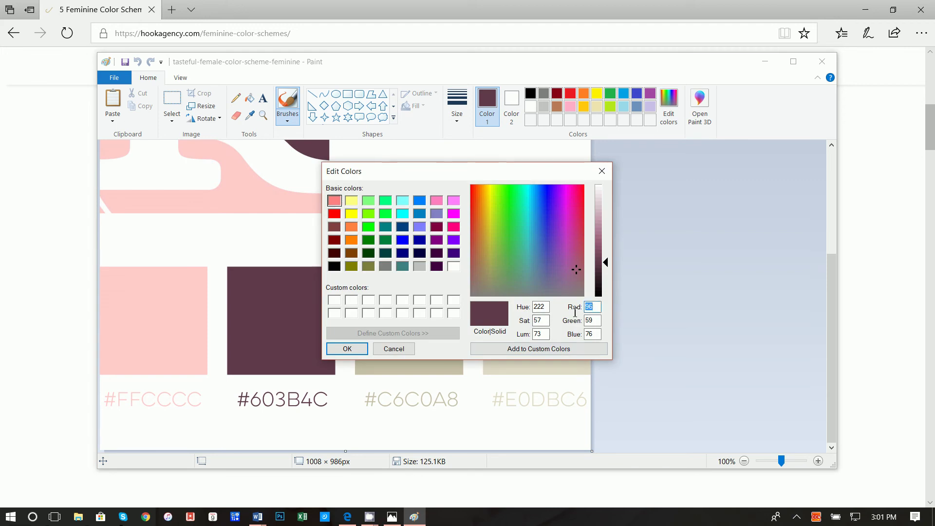
{"action": "double_click", "coordinate": [590, 320]}
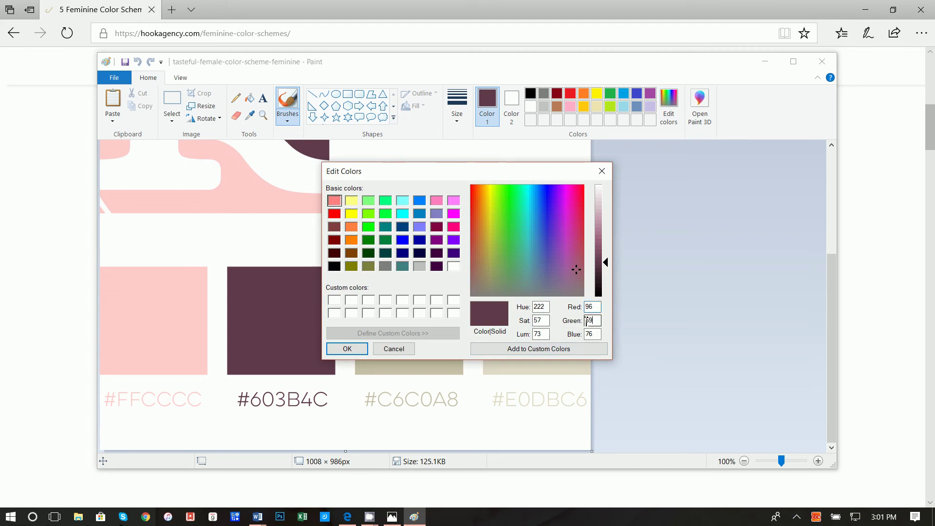
{"action": "left_click", "coordinate": [602, 171]}
Sample the darker beige #C6C0A8 swatch and check its red, green and blue values
{"action": "left_click", "coordinate": [250, 114]}
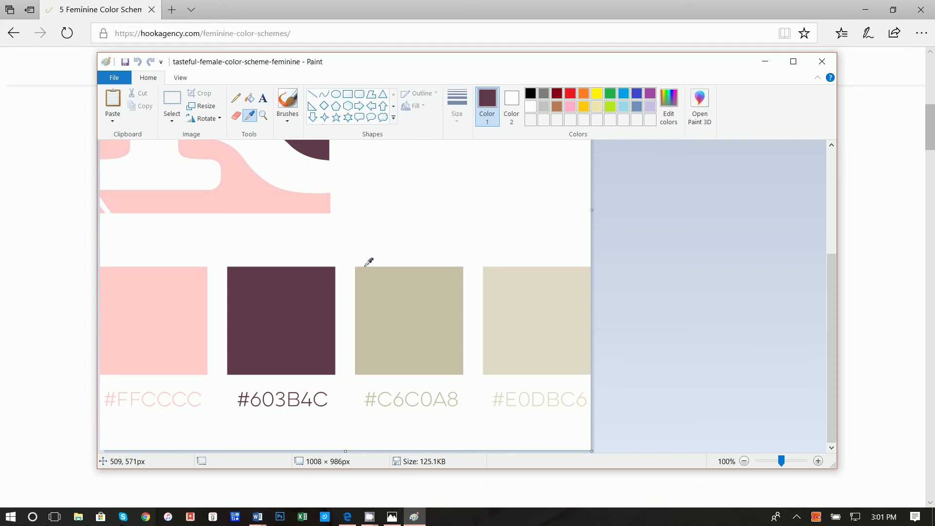
{"action": "left_click", "coordinate": [400, 302]}
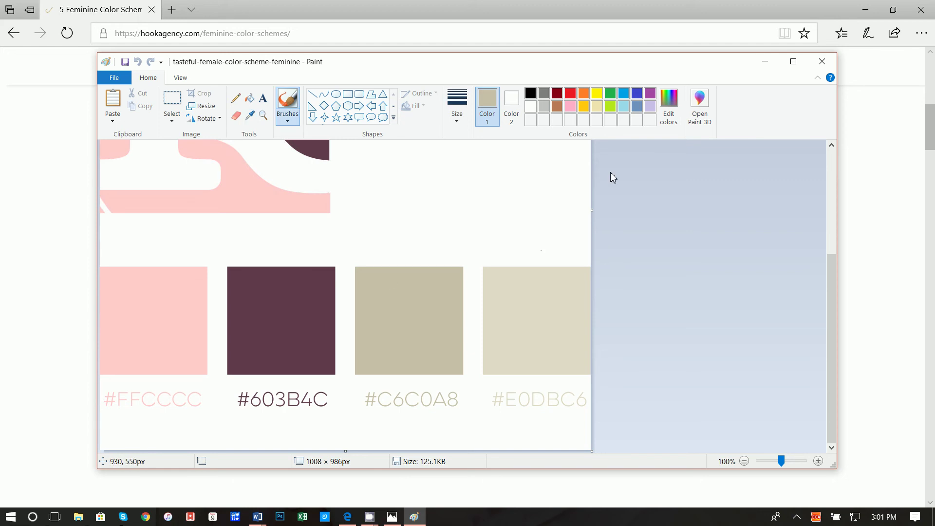
{"action": "left_click", "coordinate": [668, 105]}
{"action": "double_click", "coordinate": [593, 305]}
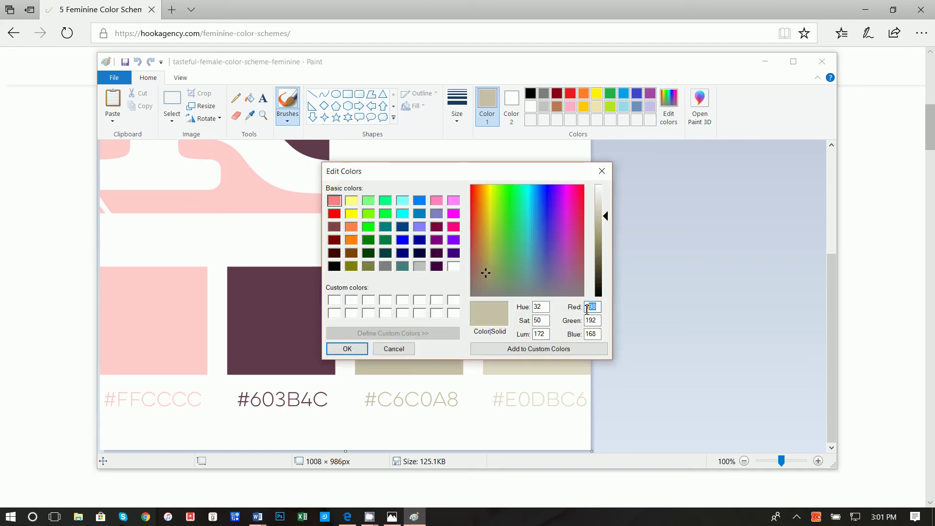
{"action": "double_click", "coordinate": [593, 319]}
{"action": "double_click", "coordinate": [586, 336]}
{"action": "left_click", "coordinate": [602, 171]}
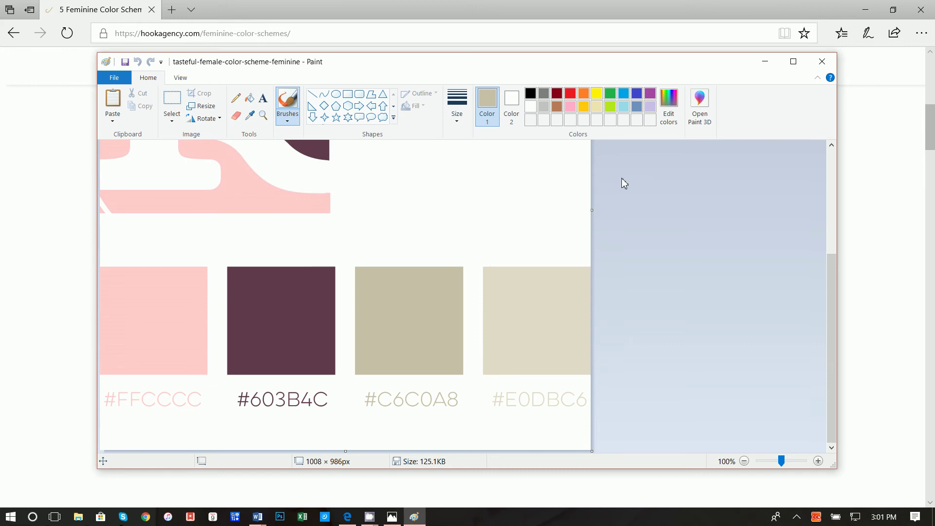
Close Paint and switch back to the card document in Word
{"action": "left_click", "coordinate": [822, 61]}
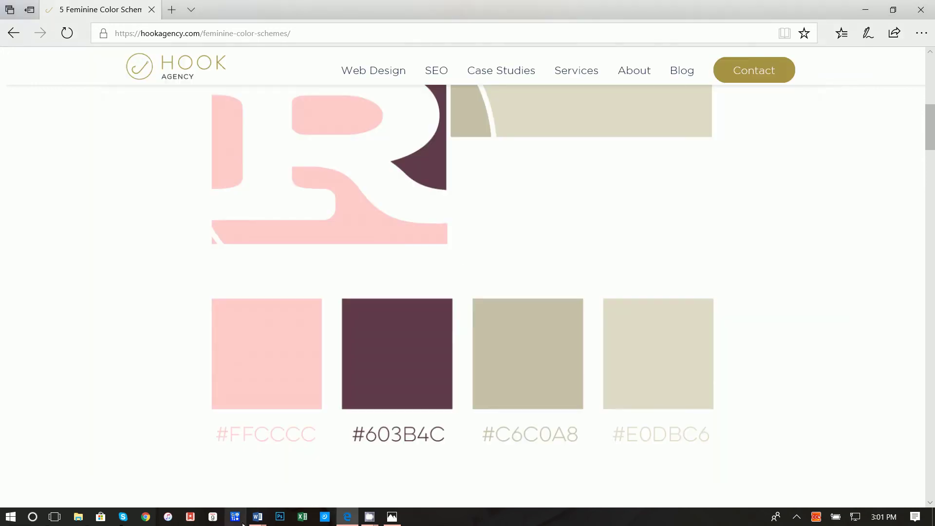
{"action": "mouse_move", "coordinate": [258, 516]}
{"action": "left_click", "coordinate": [298, 480]}
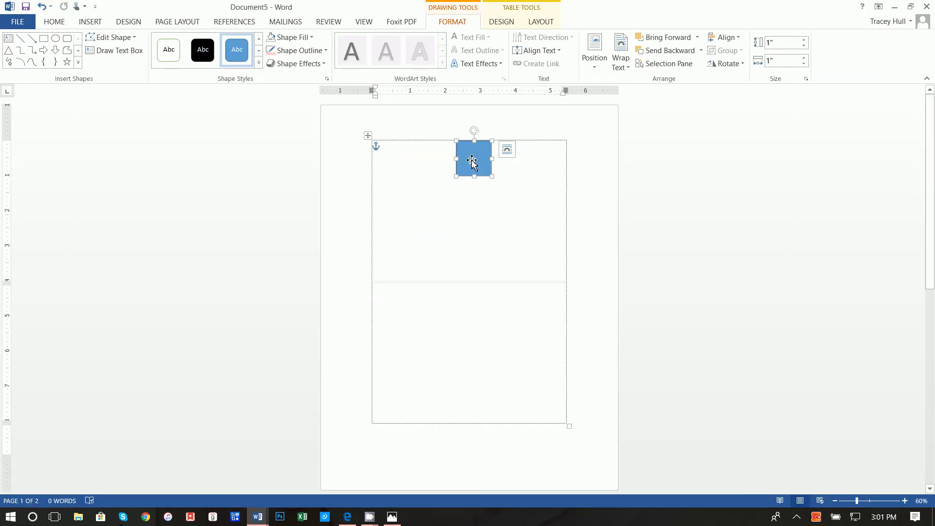
{"action": "left_click", "coordinate": [289, 38]}
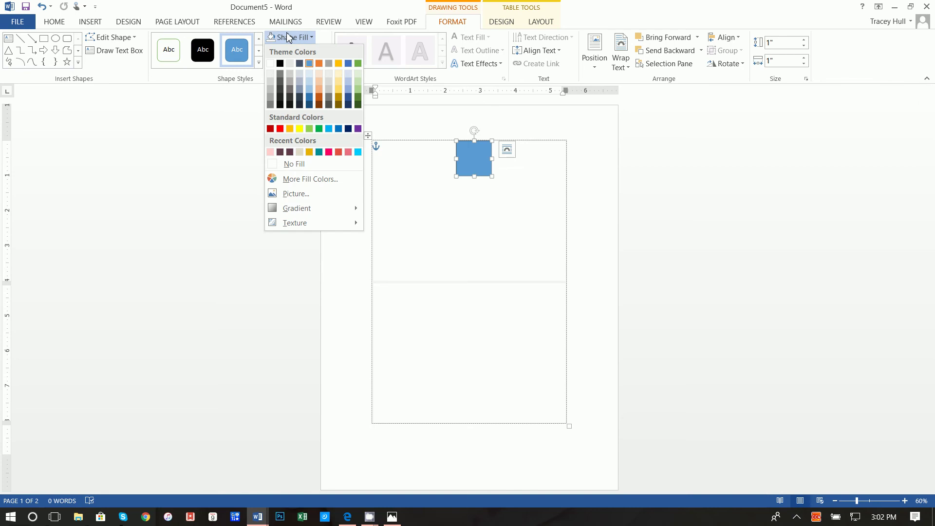
{"action": "left_click", "coordinate": [292, 179]}
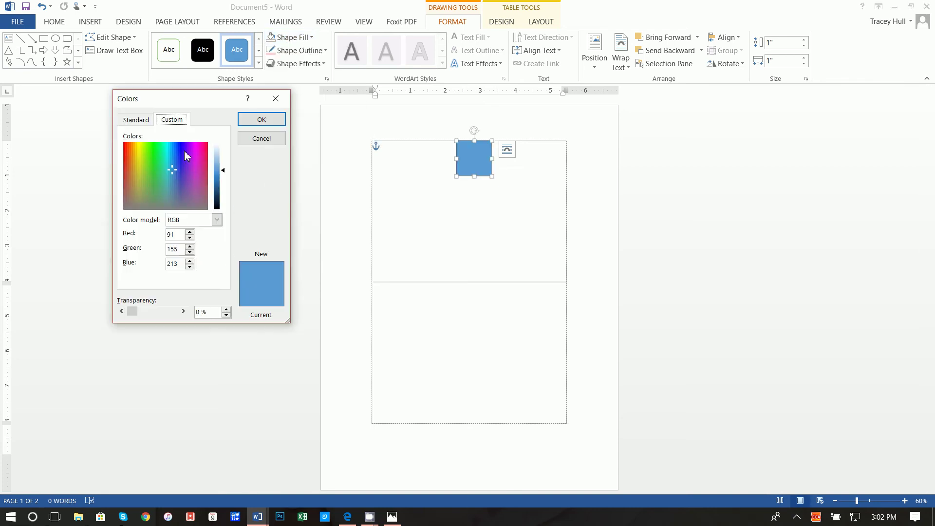
{"action": "double_click", "coordinate": [181, 237]}
{"action": "double_click", "coordinate": [180, 252]}
{"action": "double_click", "coordinate": [182, 266]}
{"action": "left_click", "coordinate": [257, 140]}
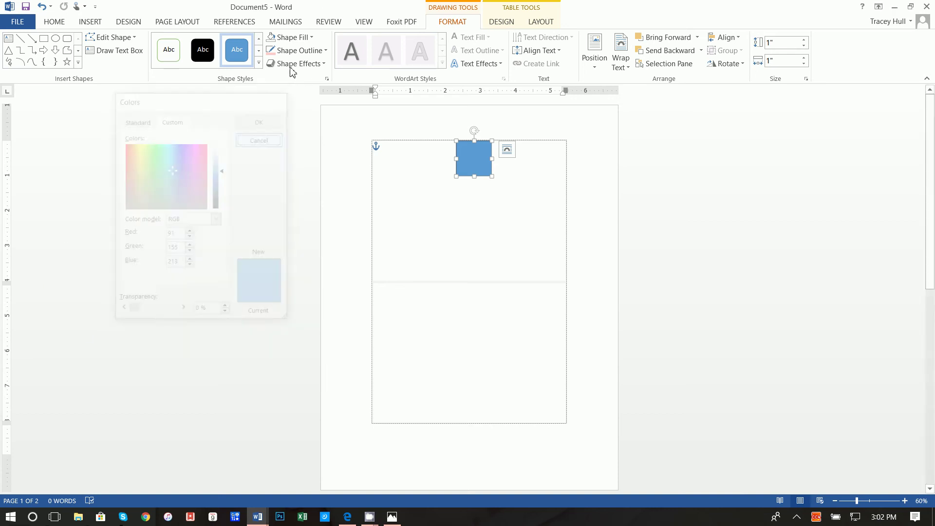
Fill the rectangle with the recently used dark plum color and set its outline to the recent light pink
{"action": "left_click", "coordinate": [289, 42]}
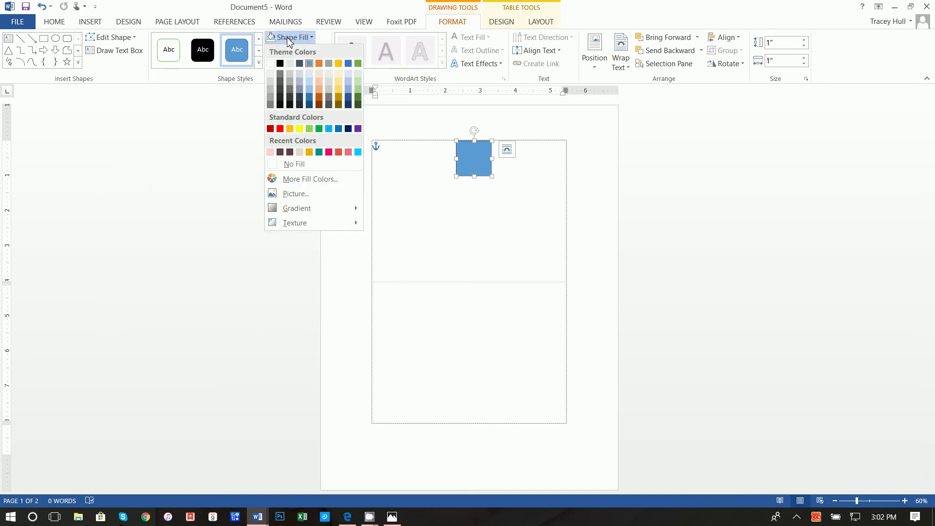
{"action": "left_click", "coordinate": [280, 152]}
{"action": "left_click", "coordinate": [308, 54]}
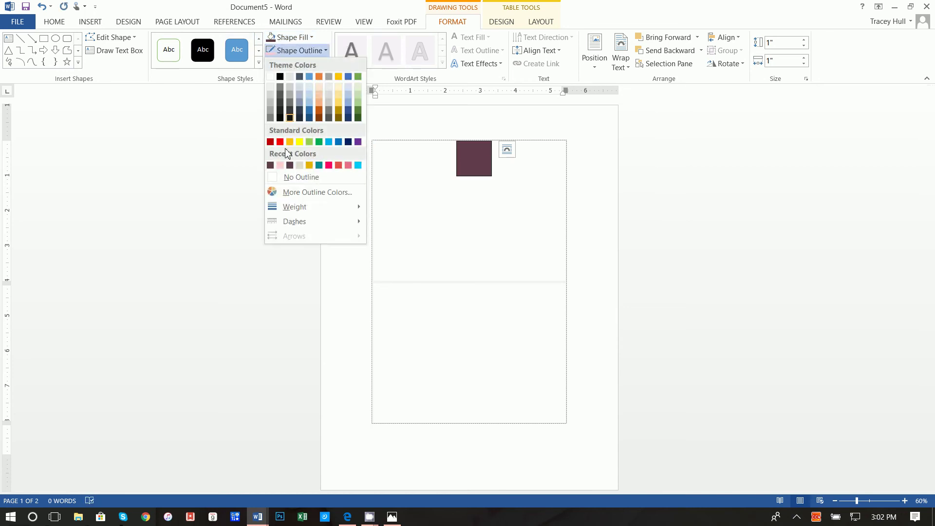
{"action": "left_click", "coordinate": [280, 165]}
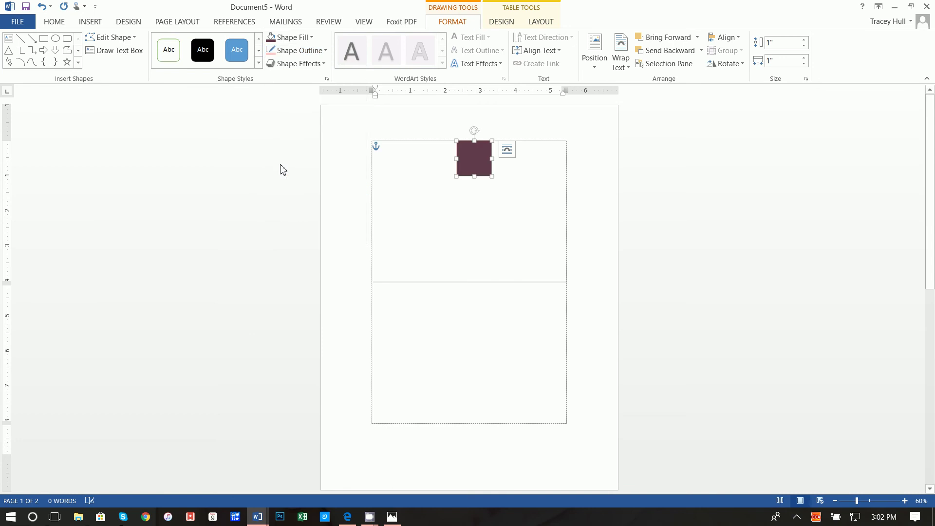
Set the rectangle's outline weight to 4½ pt
{"action": "left_click", "coordinate": [314, 51]}
{"action": "mouse_move", "coordinate": [349, 214]}
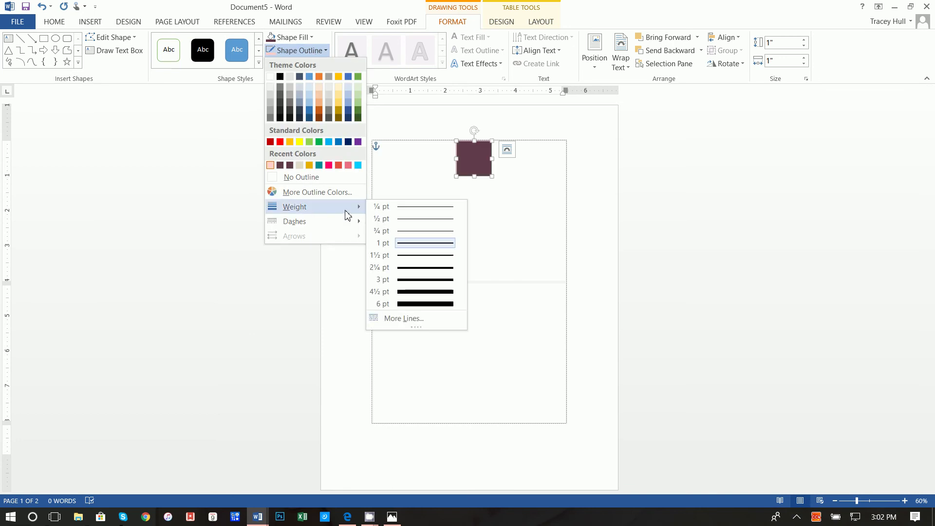
{"action": "left_click", "coordinate": [428, 294]}
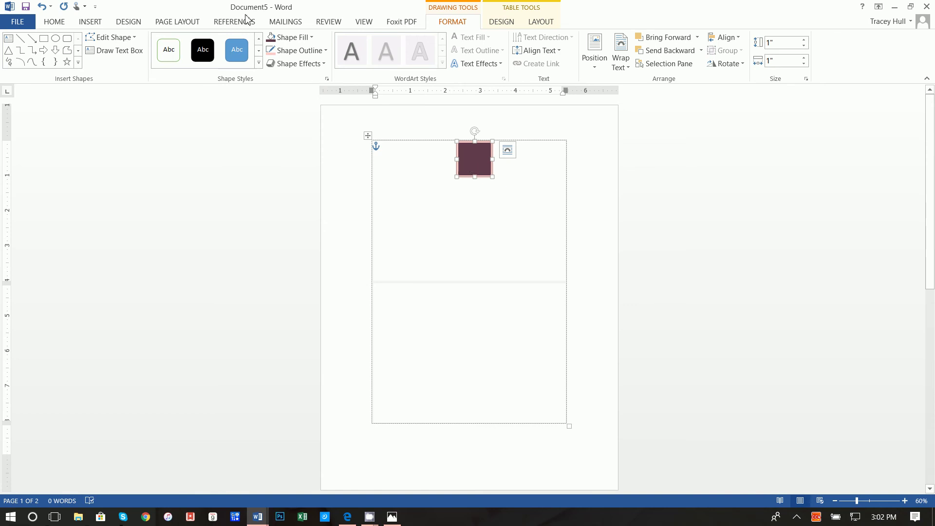
Examine the red, green and blue values in the rectangle's custom outline color settings
{"action": "left_click", "coordinate": [297, 51]}
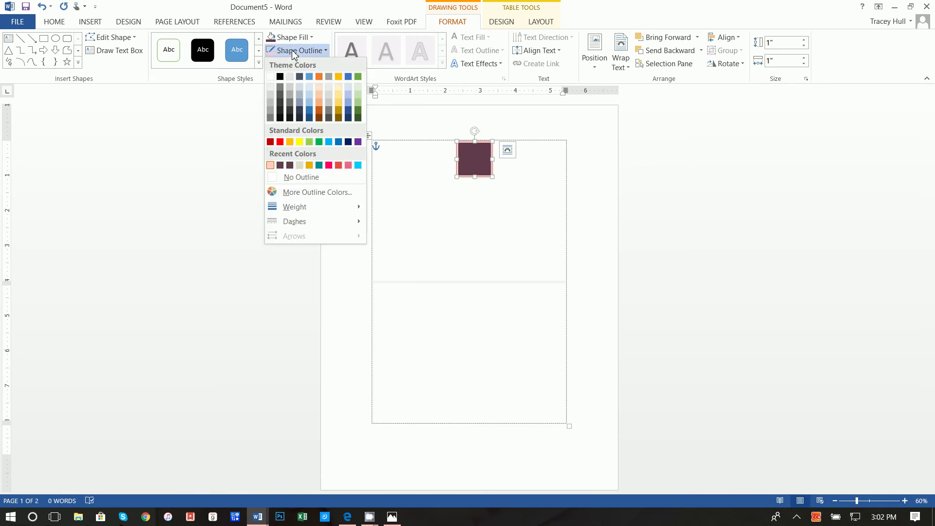
{"action": "left_click", "coordinate": [288, 192]}
{"action": "key", "text": "Tab"}
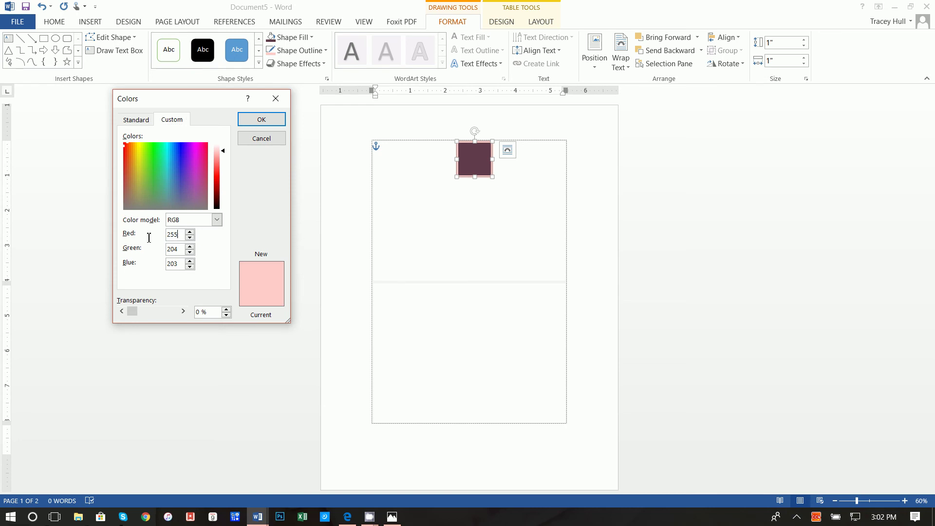
{"action": "key", "text": "Tab"}
{"action": "key", "text": "Tab"}
{"action": "left_click", "coordinate": [281, 142]}
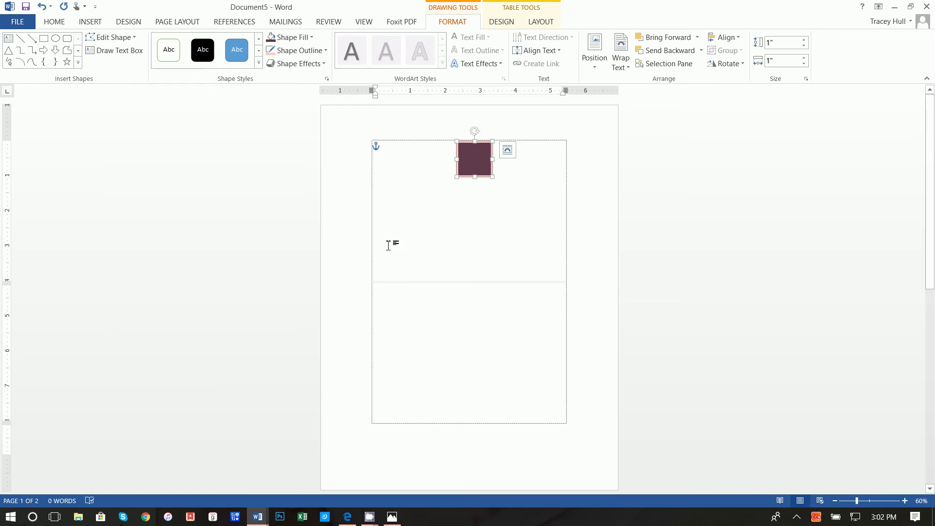
Draw a text box about 1.21" high and 1.01" wide overlapping the plum square
{"action": "scroll", "coordinate": [317, 26], "scroll_direction": "up", "scroll_amount": 1}
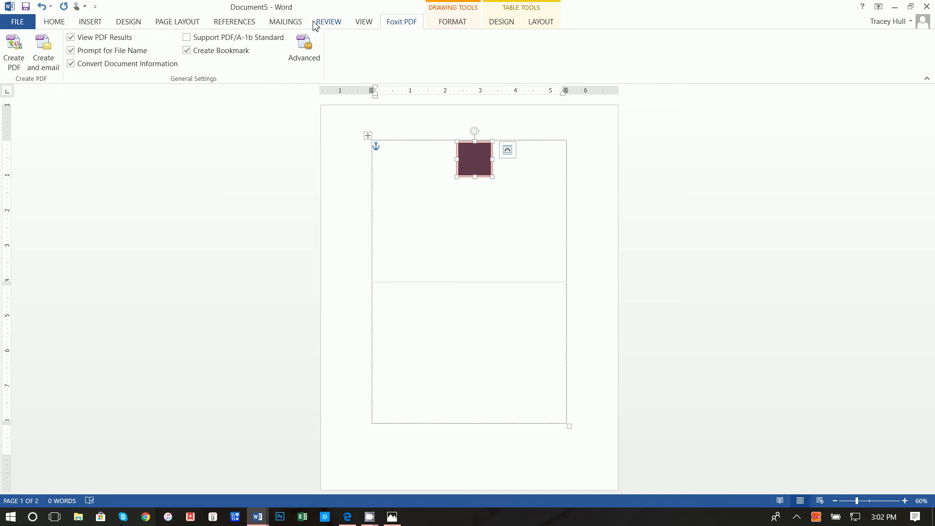
{"action": "left_click", "coordinate": [90, 22]}
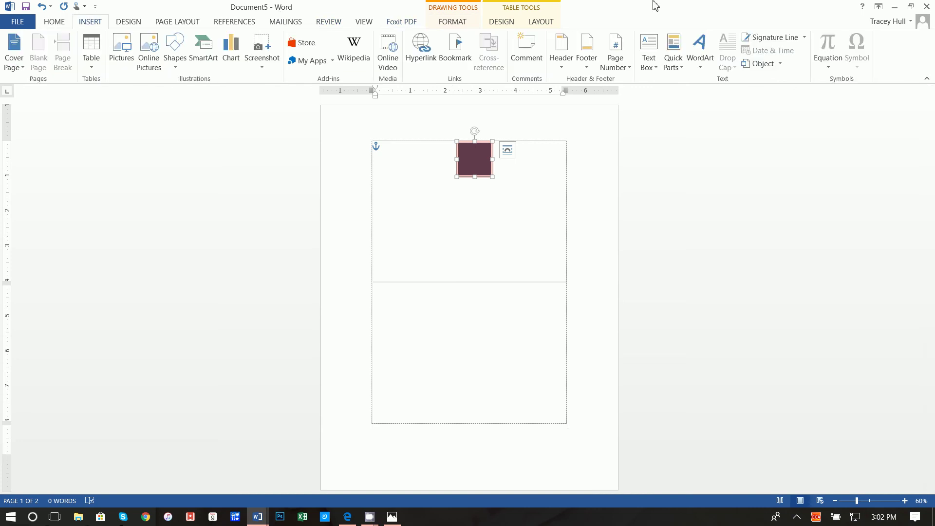
{"action": "left_click", "coordinate": [648, 51]}
{"action": "left_click", "coordinate": [683, 328]}
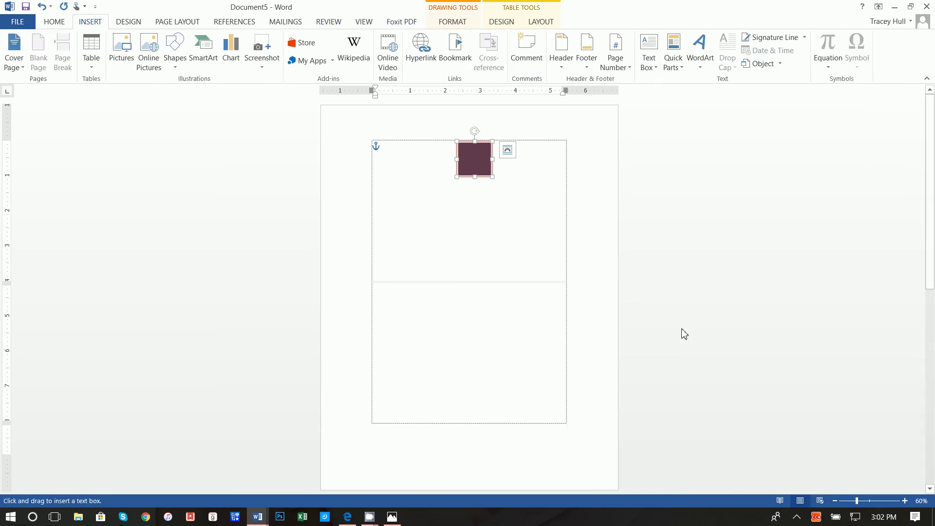
{"action": "mouse_move", "coordinate": [469, 147]}
{"action": "left_mouse_down"}
{"action": "mouse_move", "coordinate": [499, 171]}
{"action": "mouse_move", "coordinate": [503, 188]}
{"action": "left_mouse_up"}
{"action": "left_click", "coordinate": [542, 223]}
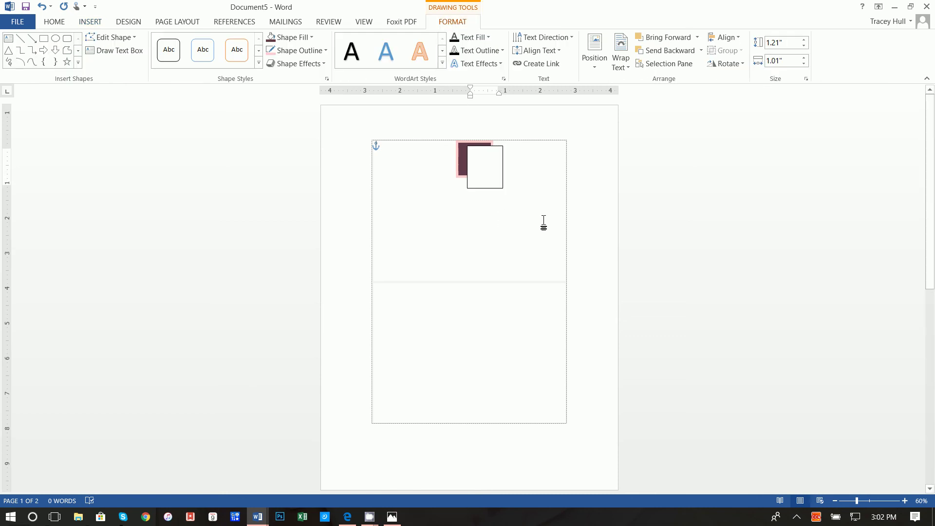
Remove the fill and the outline from the small text box over the plum square
{"action": "left_click", "coordinate": [482, 146]}
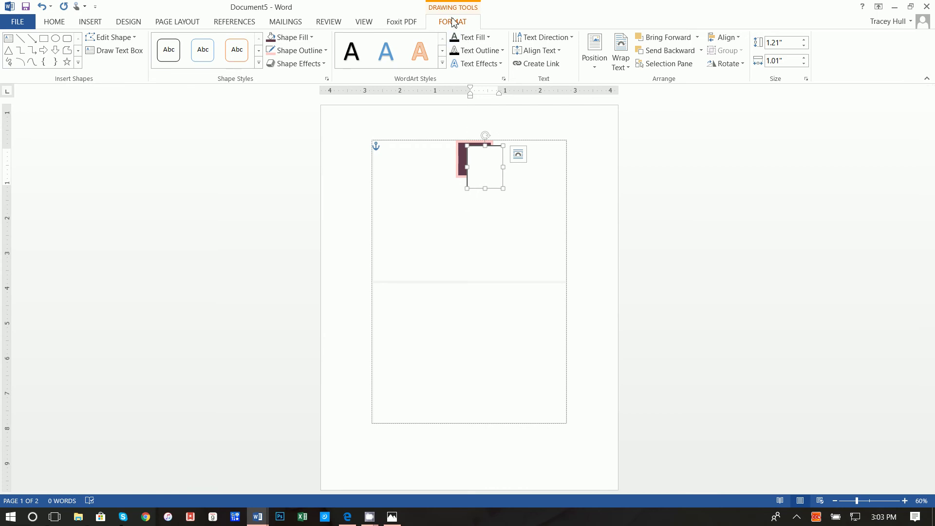
{"action": "left_click", "coordinate": [312, 37]}
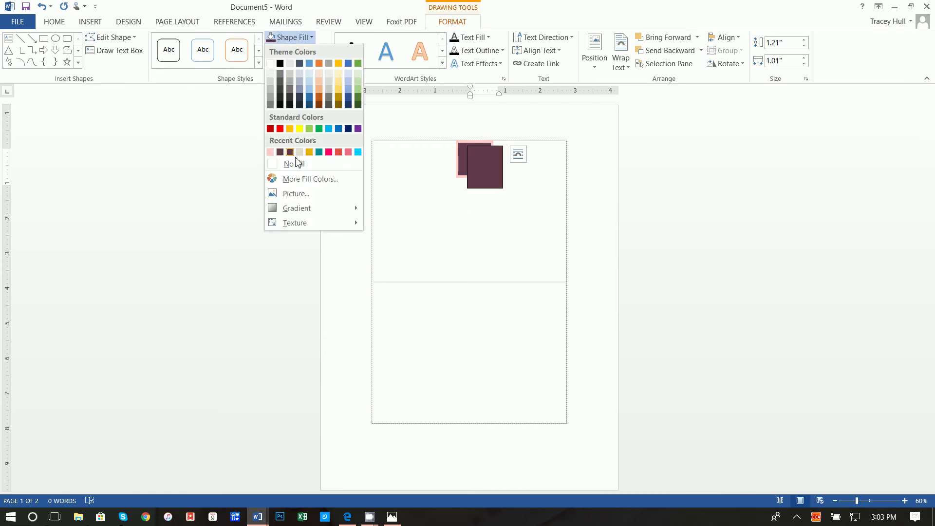
{"action": "left_click", "coordinate": [292, 163]}
{"action": "left_click", "coordinate": [301, 51]}
{"action": "left_click", "coordinate": [302, 177]}
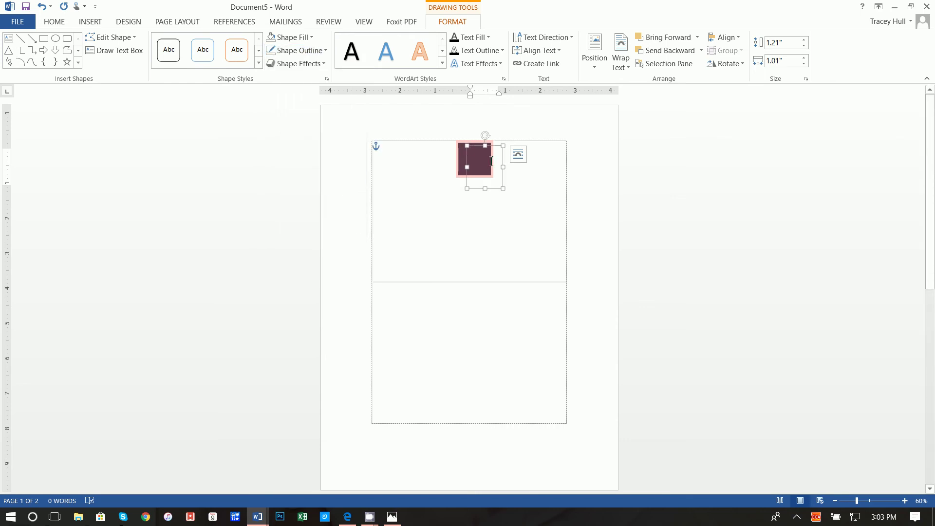
Enter the monogram letter T in the small text box and set its font size to 52
{"action": "type", "text": "1"}
{"action": "left_click_drag", "start_coordinate": [472, 149], "coordinate": [411, 155]}
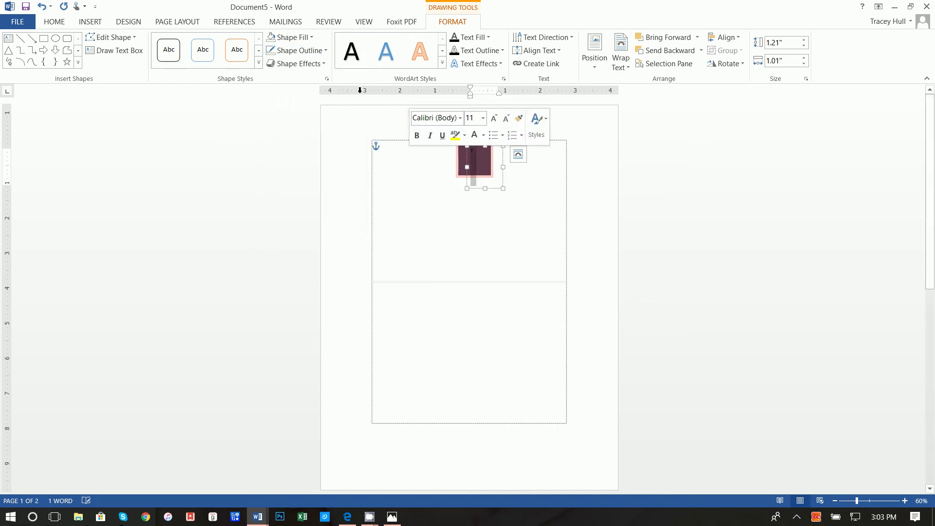
{"action": "left_click", "coordinate": [57, 25]}
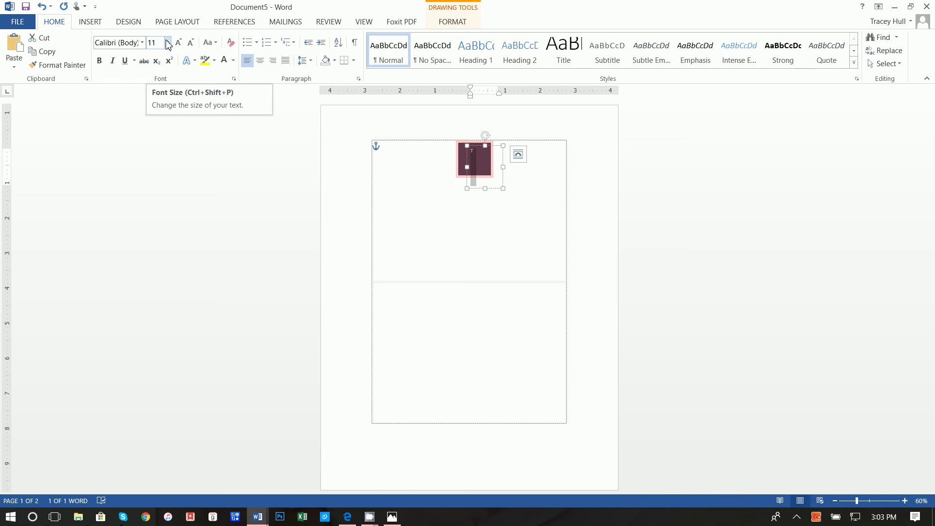
{"action": "left_click", "coordinate": [149, 43]}
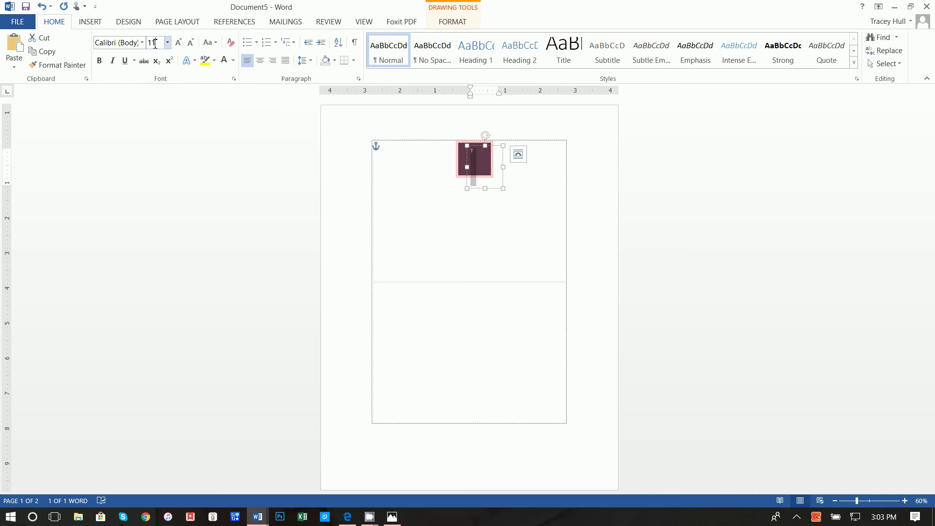
{"action": "key", "text": "Return"}
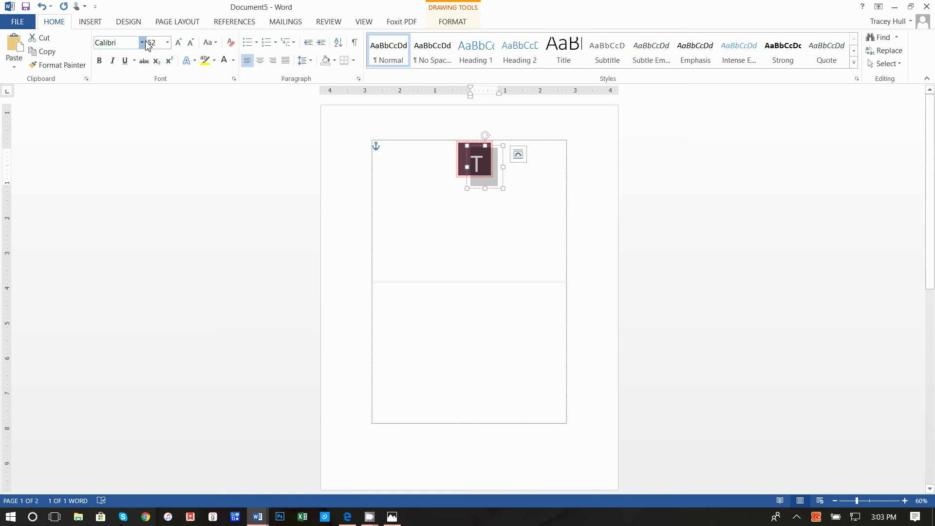
Set the monogram letter's font to Bell MT and move its text box so the T sits centered on the plum square
{"action": "left_click", "coordinate": [141, 42]}
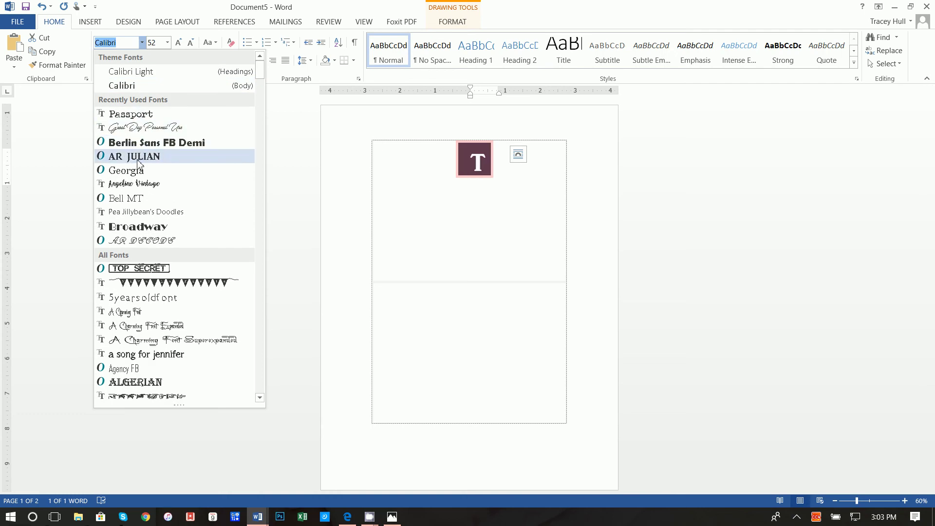
{"action": "left_click", "coordinate": [126, 199]}
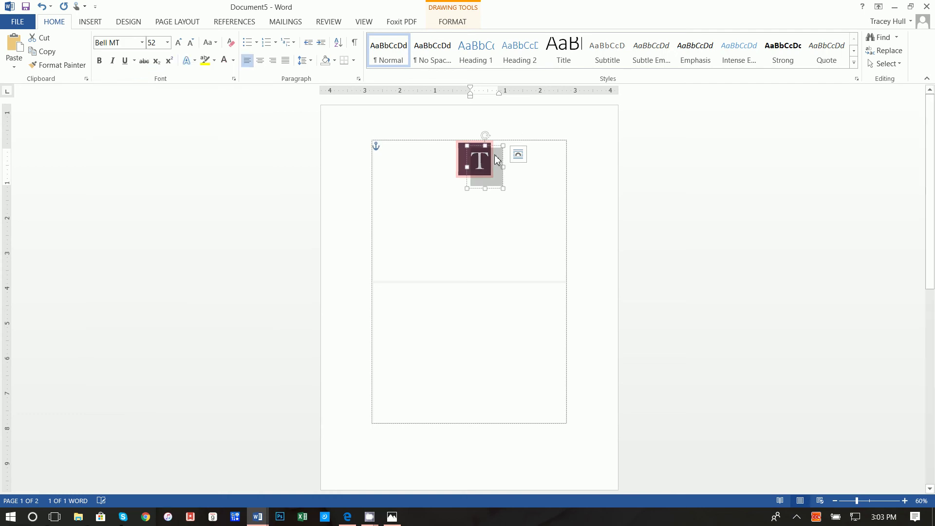
{"action": "left_click_drag", "start_coordinate": [497, 159], "coordinate": [490, 145]}
{"action": "left_click", "coordinate": [512, 242]}
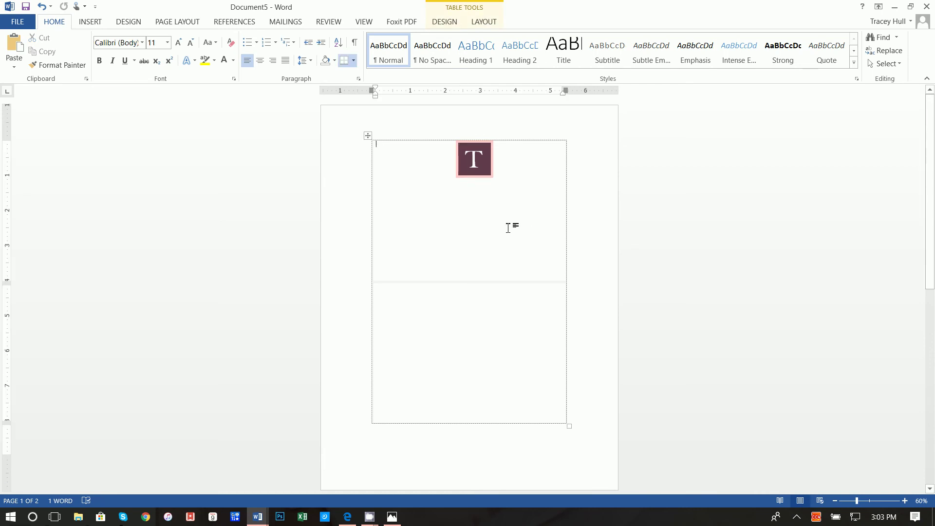
Draw a text box about 1.64" high and 5.26" wide below the monogram and enter "Thank You." in it
{"action": "left_click", "coordinate": [103, 22]}
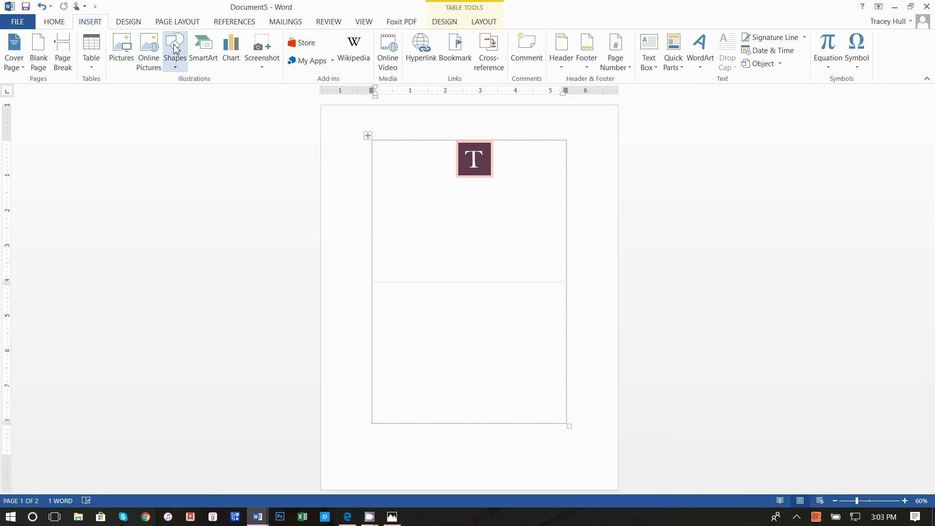
{"action": "left_click", "coordinate": [657, 48]}
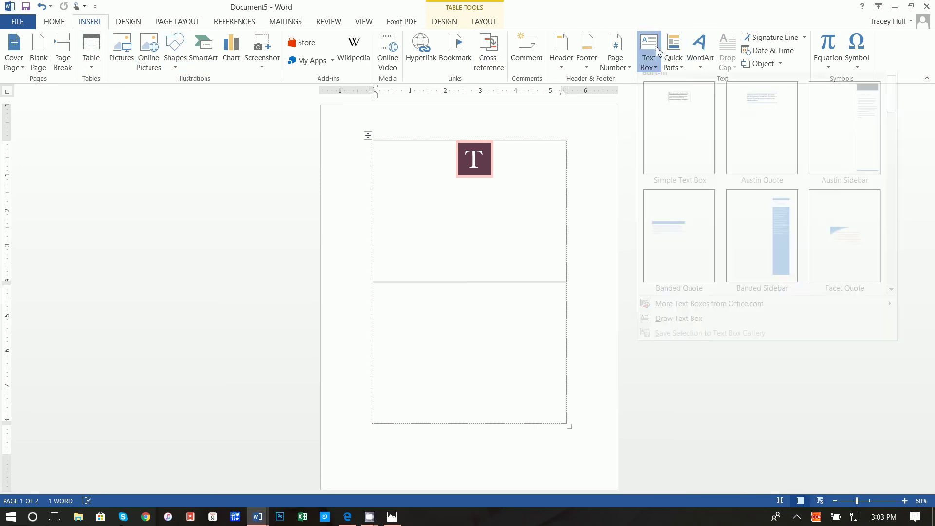
{"action": "left_click", "coordinate": [679, 318]}
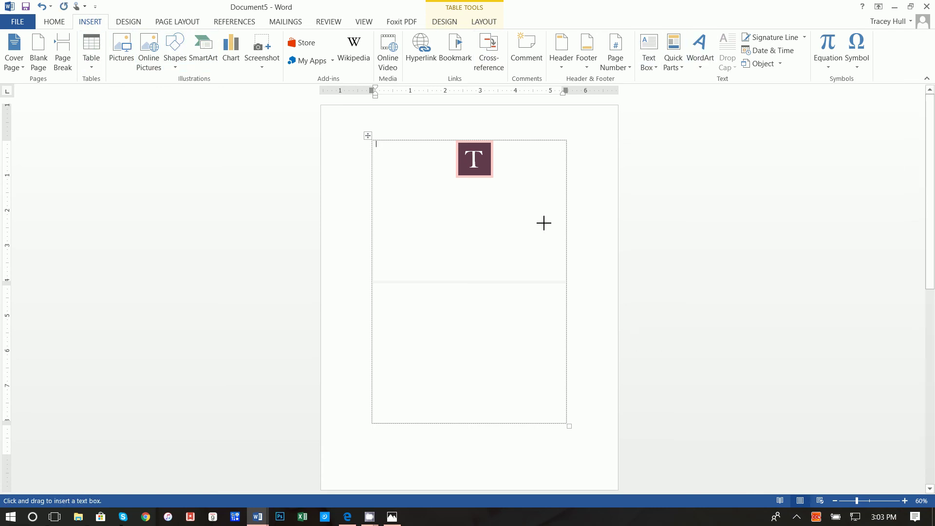
{"action": "mouse_move", "coordinate": [377, 197]}
{"action": "left_mouse_down"}
{"action": "mouse_move", "coordinate": [582, 265]}
{"action": "mouse_move", "coordinate": [562, 255]}
{"action": "left_mouse_up"}
{"action": "type", "text": "T"}
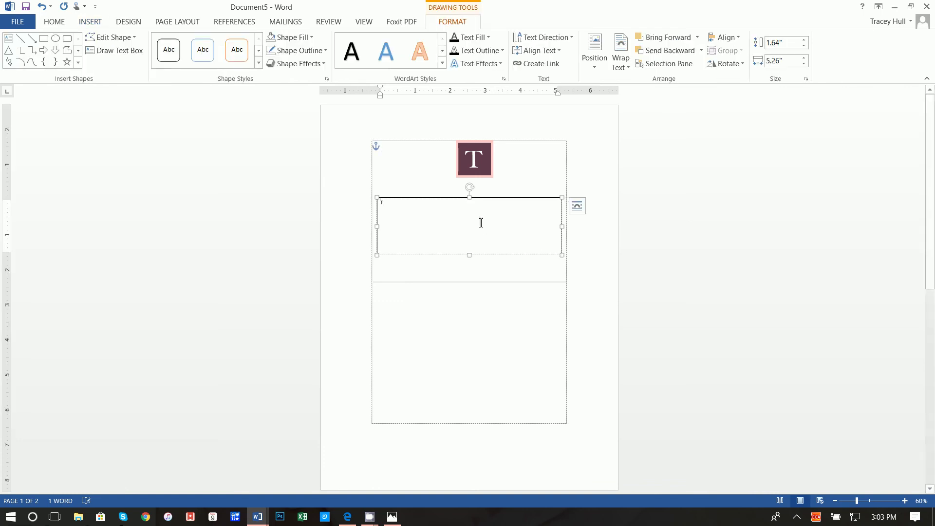
{"action": "type", "text": "hank You."}
Set the font of the "Thank You." text to Passport
{"action": "left_click_drag", "start_coordinate": [427, 214], "coordinate": [334, 198]}
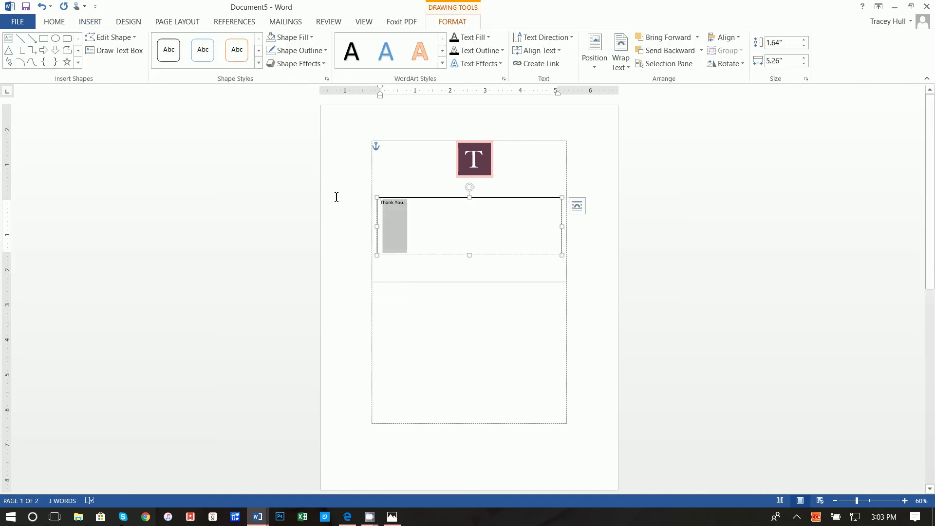
{"action": "left_click", "coordinate": [382, 201]}
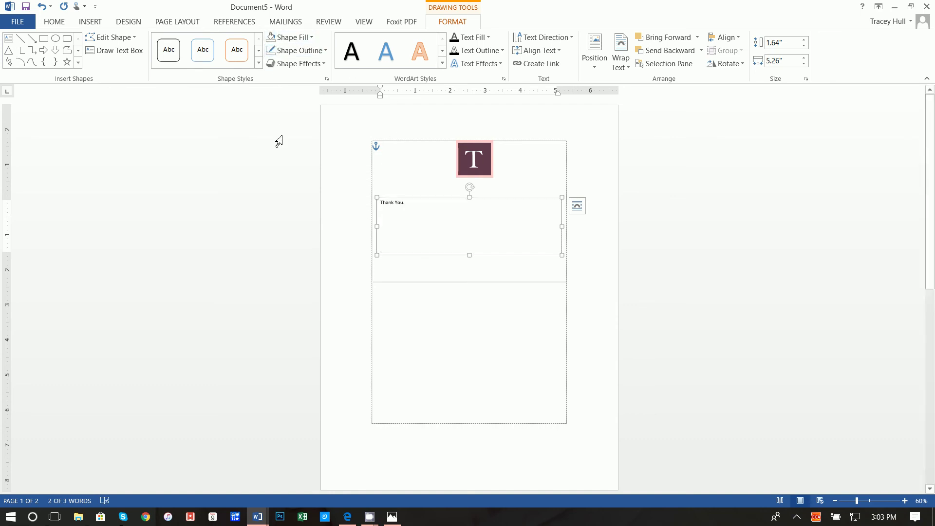
{"action": "left_click_drag", "start_coordinate": [414, 208], "coordinate": [359, 205]}
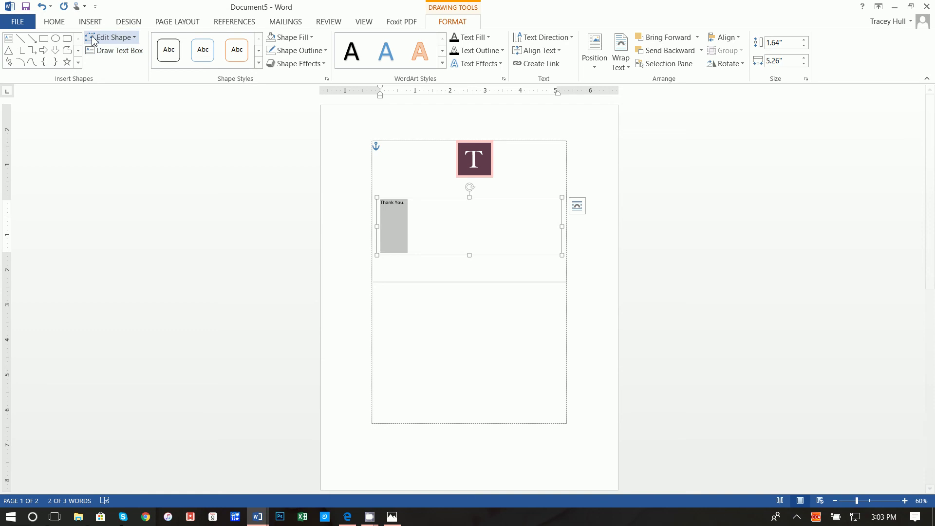
{"action": "left_click", "coordinate": [54, 22]}
{"action": "left_click", "coordinate": [128, 46]}
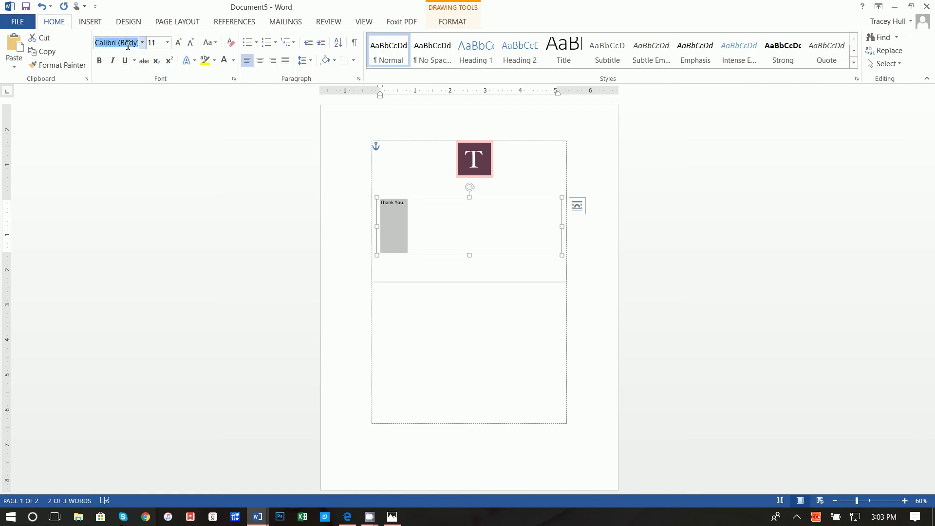
{"action": "type", "text": "Passport"}
{"action": "key", "text": "Return"}
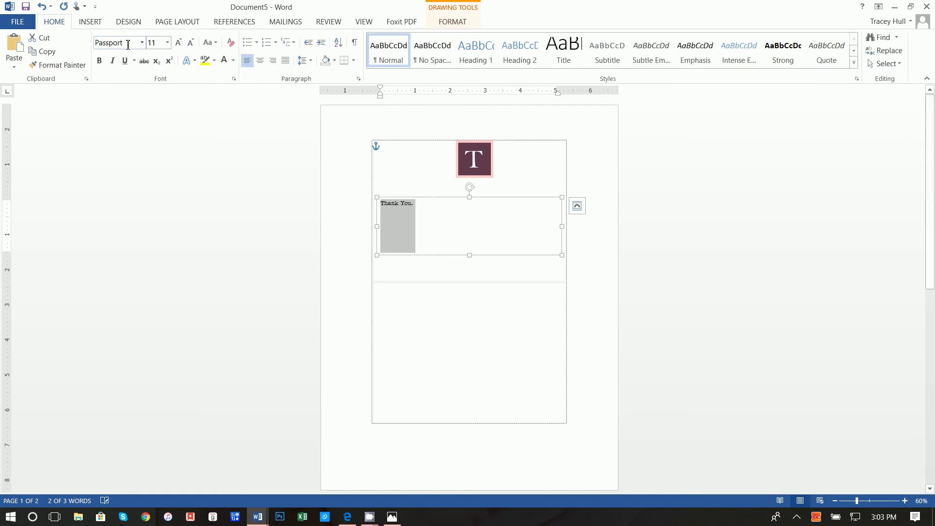
Format the "Thank You." text at size 48 with centered alignment, and nudge its text box slightly upward
{"action": "left_click", "coordinate": [167, 42]}
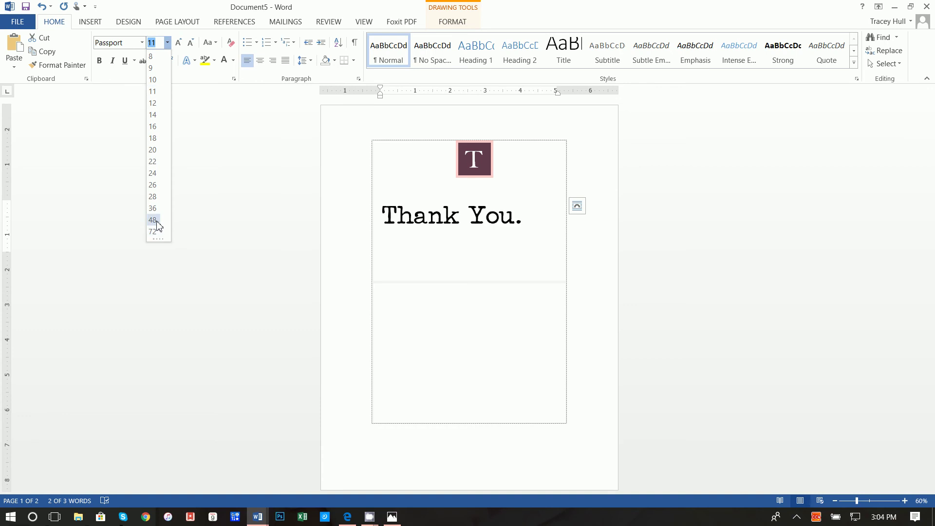
{"action": "left_click", "coordinate": [153, 219]}
{"action": "left_click", "coordinate": [260, 60]}
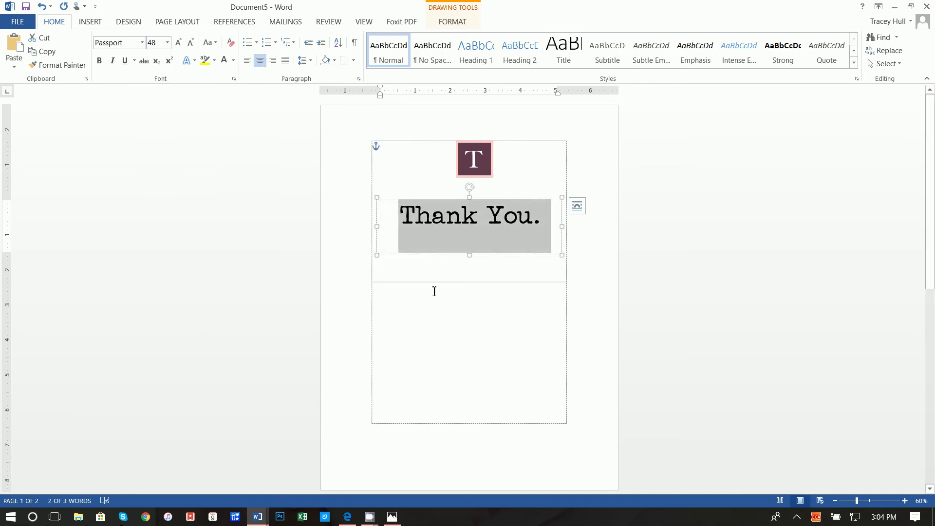
{"action": "left_click_drag", "start_coordinate": [434, 200], "coordinate": [432, 197]}
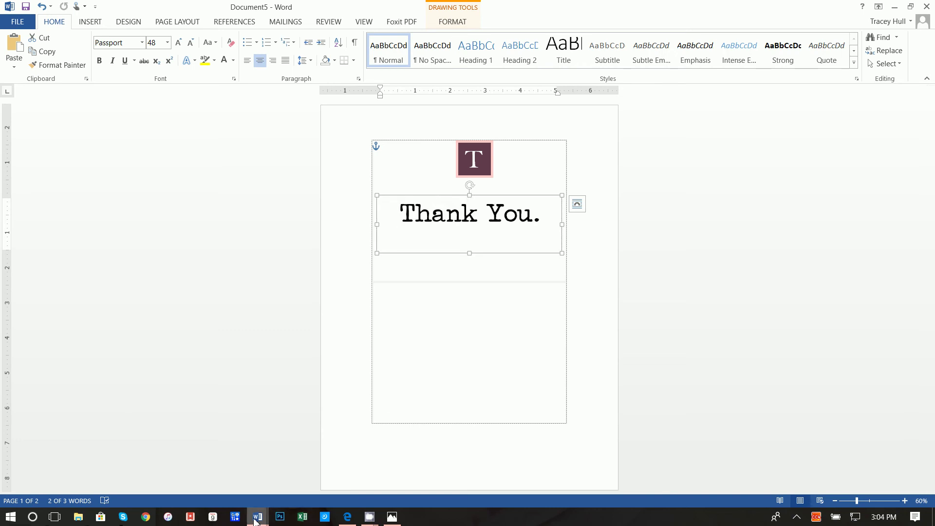
Check the finished sample card in Document1, and shorten the "Thank You." text box in Document5 to fit its single line
{"action": "mouse_move", "coordinate": [256, 516]}
{"action": "left_click", "coordinate": [240, 477]}
{"action": "scroll", "coordinate": [540, 281], "scroll_direction": "up", "scroll_amount": 2}
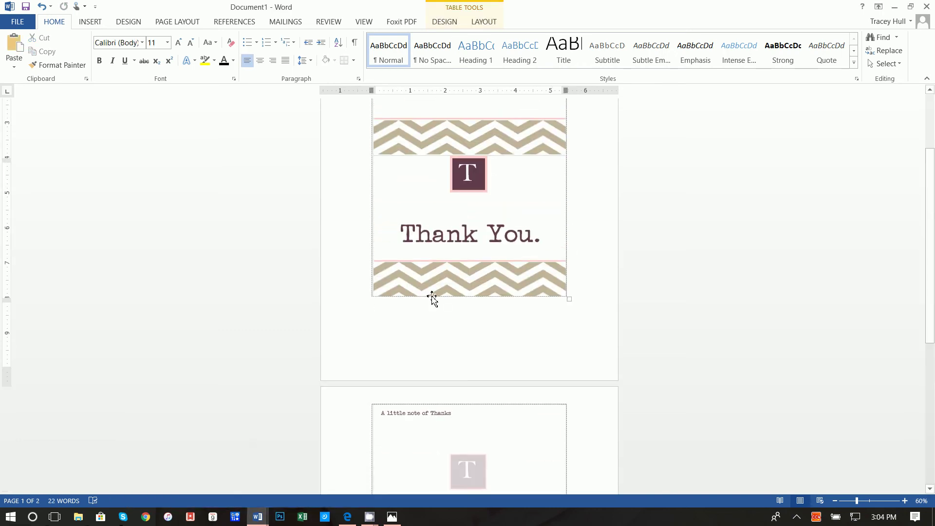
{"action": "left_click", "coordinate": [895, 9]}
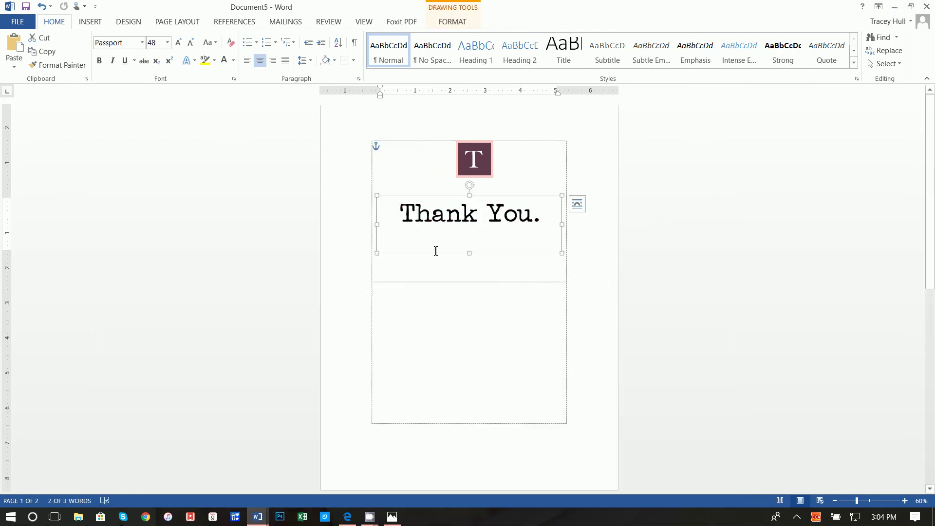
{"action": "left_click_drag", "start_coordinate": [470, 254], "coordinate": [474, 230]}
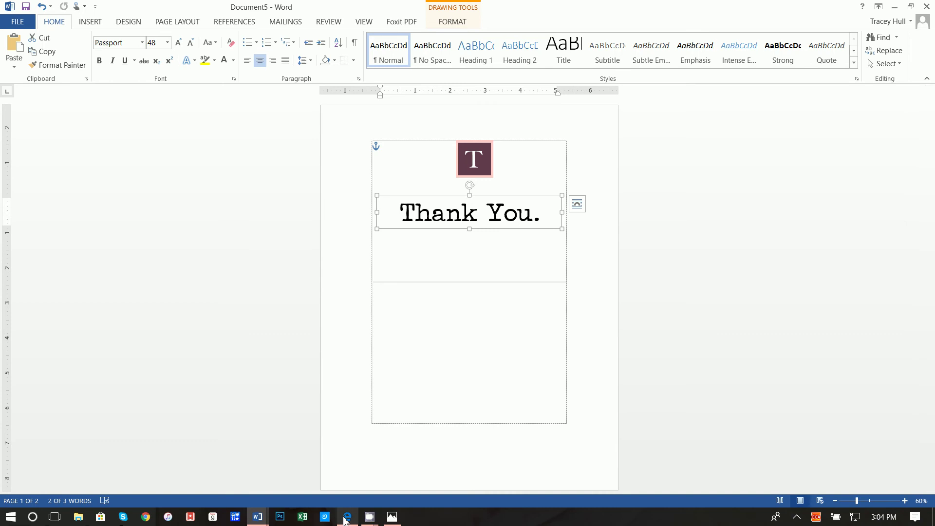
Switch to the Edge browser, go to google.com and search for "beige chevron"
{"action": "left_click", "coordinate": [346, 517]}
{"action": "left_click", "coordinate": [305, 34]}
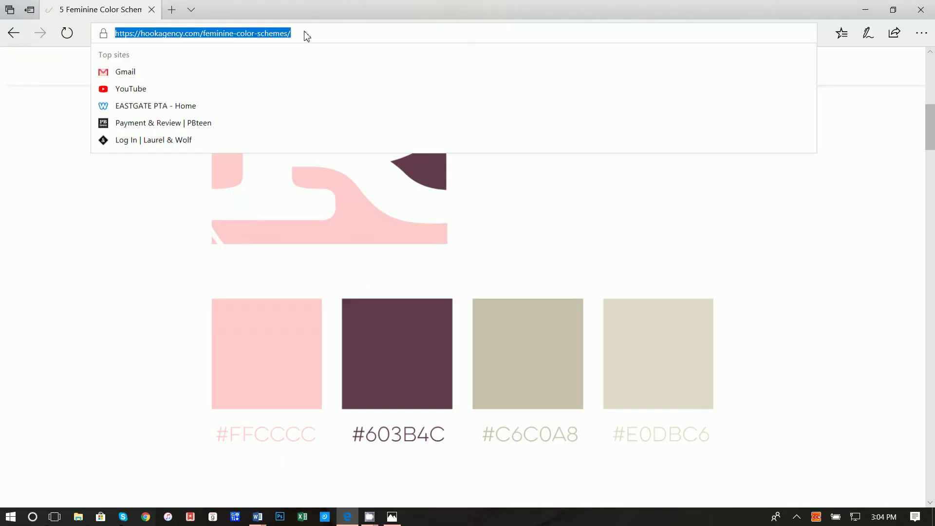
{"action": "type", "text": "google.com/"}
{"action": "key", "text": "Return"}
{"action": "type", "text": "b"}
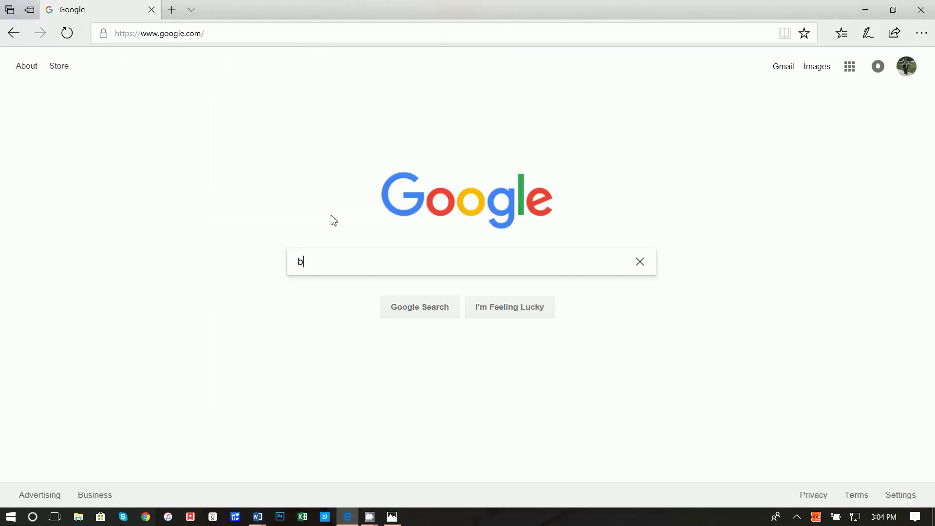
{"action": "type", "text": "ei"}
{"action": "key", "text": "Down"}
{"action": "key", "text": "Return"}
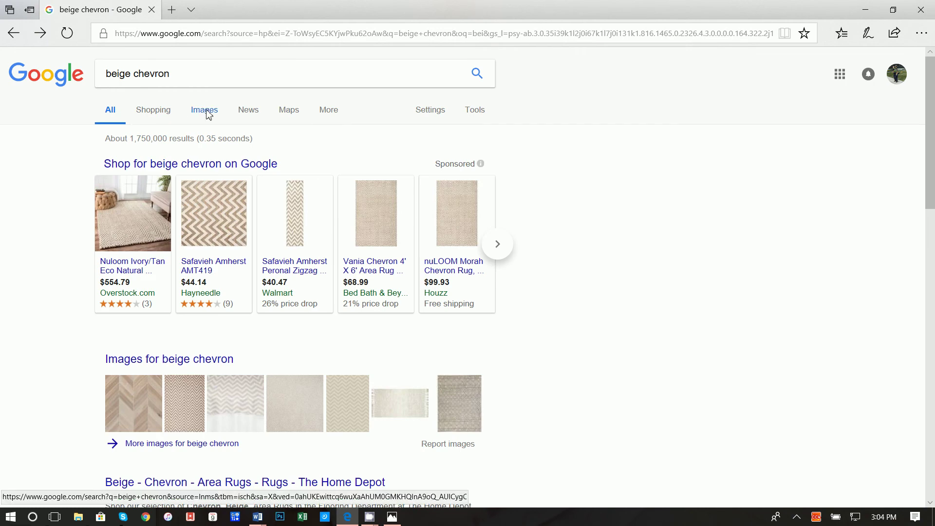
Save the white-and-beige chevron_beige wallpaper picture from the Google image results into the Thank You Cards folder, replacing the existing file
{"action": "left_click", "coordinate": [209, 114]}
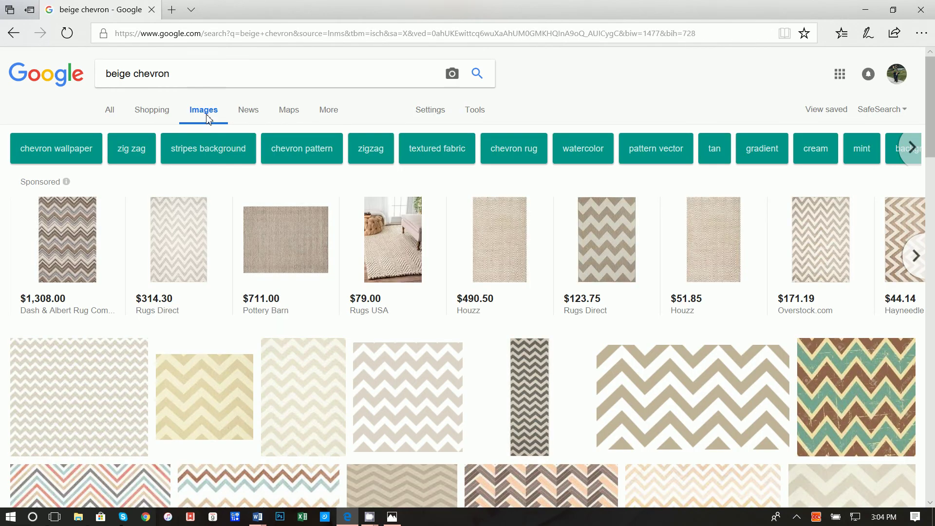
{"action": "left_click", "coordinate": [684, 388]}
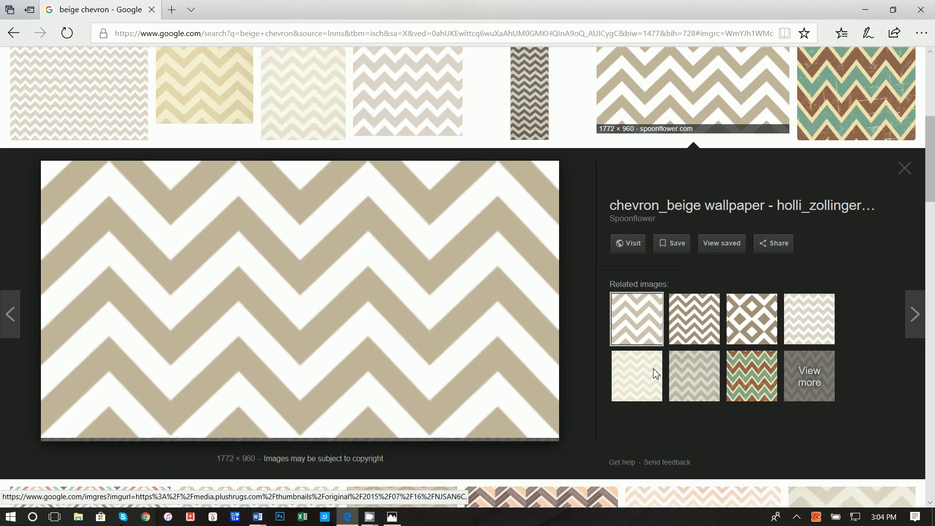
{"action": "right_click", "coordinate": [288, 277]}
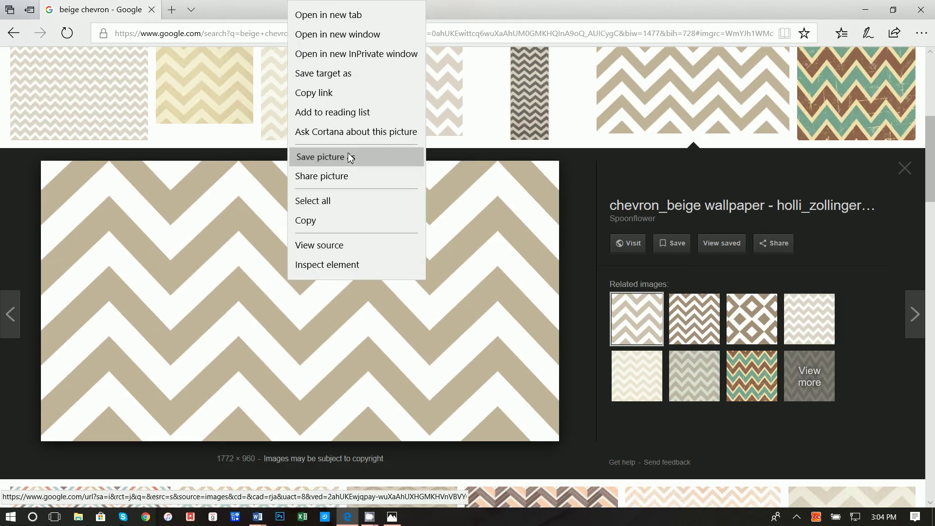
{"action": "left_click", "coordinate": [350, 157]}
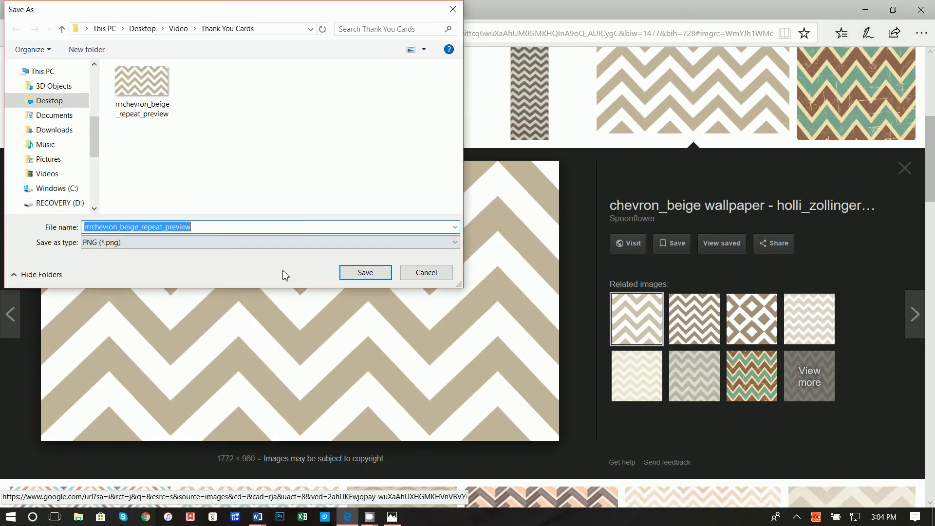
{"action": "left_click", "coordinate": [368, 273]}
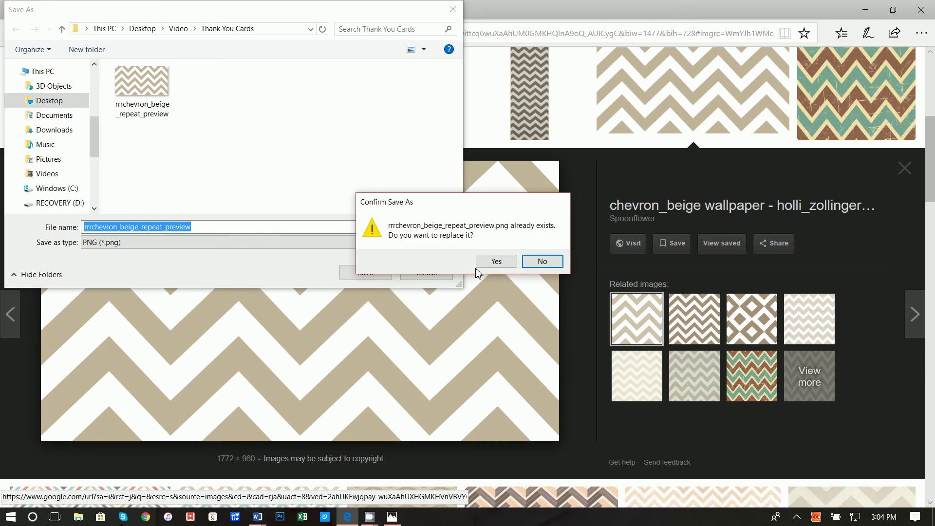
{"action": "left_click", "coordinate": [497, 260]}
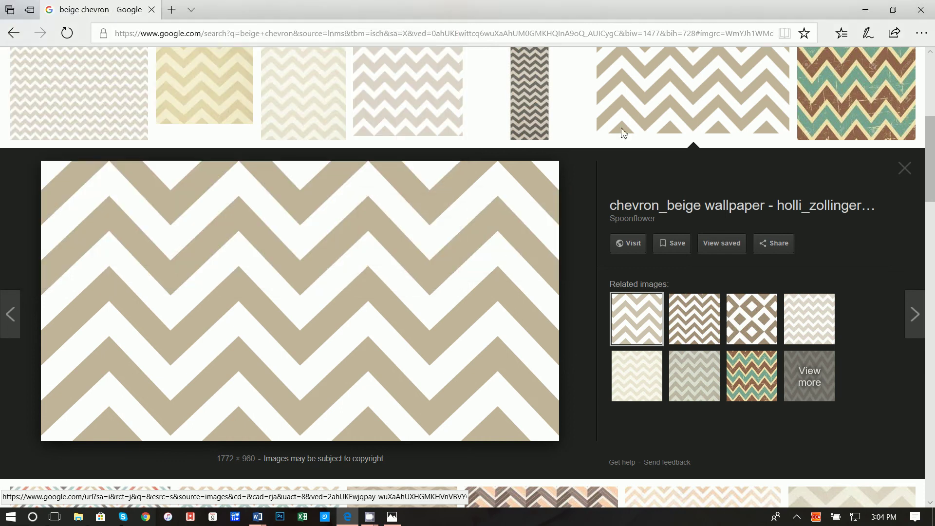
Return to Word's Document5 and insert the picture rrrchevron_beige_repeat_preview into the card's upper table cell
{"action": "left_click", "coordinate": [866, 10]}
{"action": "left_click", "coordinate": [402, 261]}
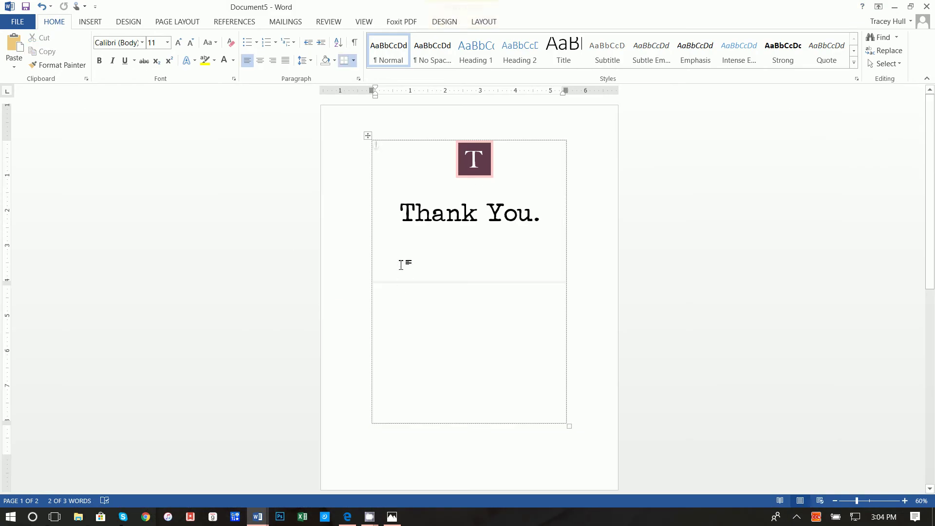
{"action": "left_click", "coordinate": [101, 25]}
{"action": "left_click", "coordinate": [124, 46]}
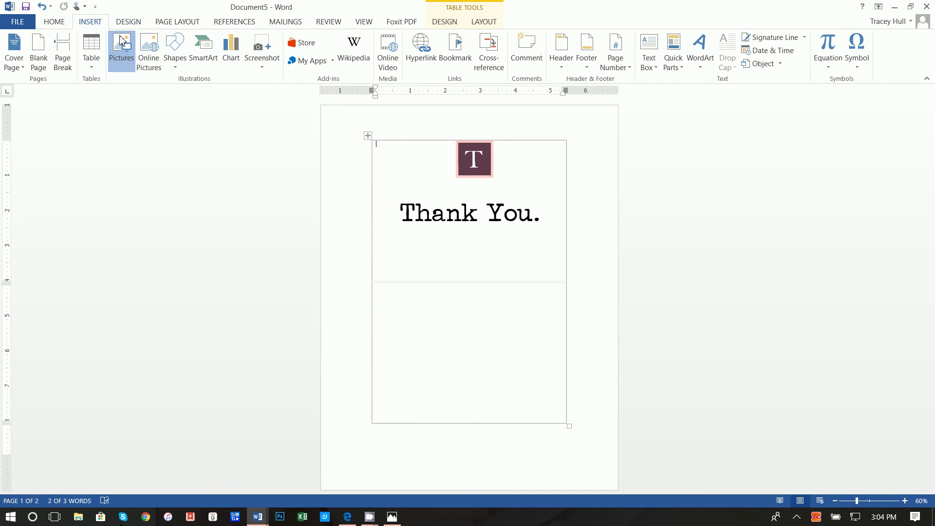
{"action": "left_click", "coordinate": [352, 105]}
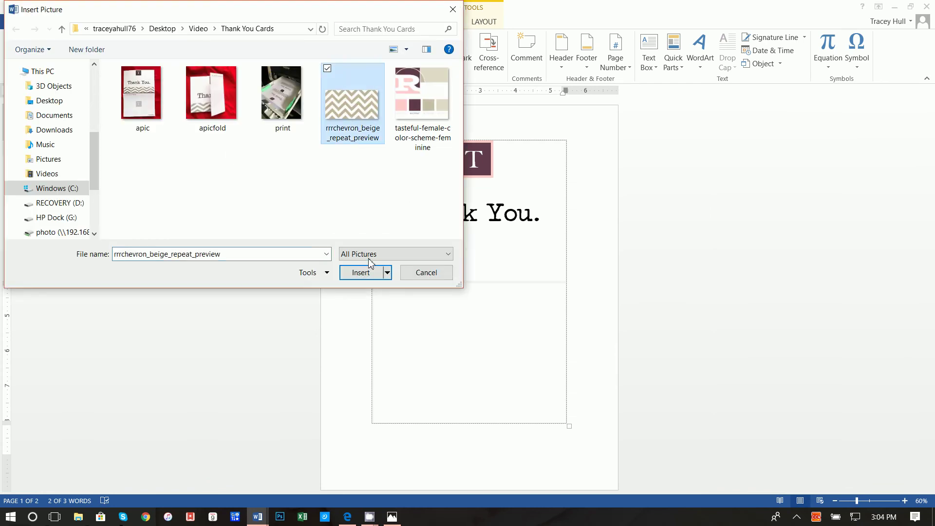
{"action": "left_click", "coordinate": [361, 272]}
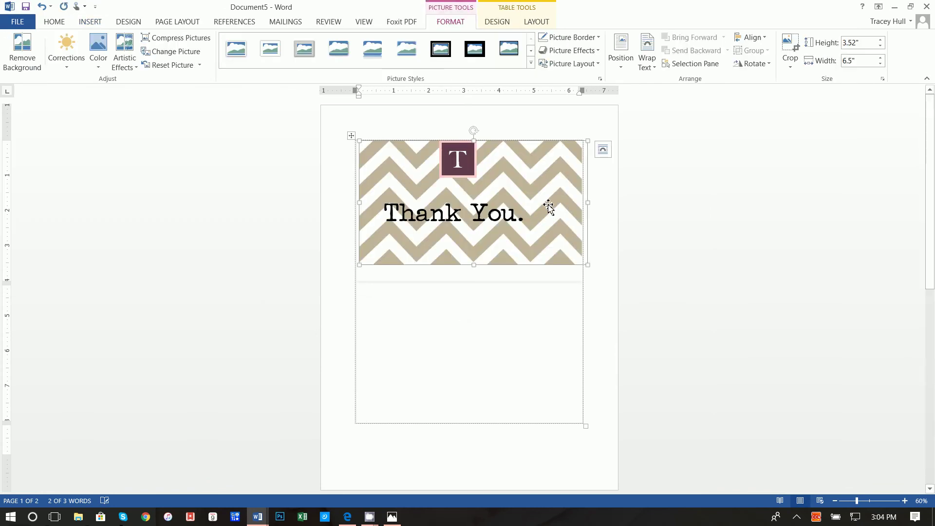
Set the chevron picture's text wrapping to In Front of Text, and move it down below the "Thank You." text
{"action": "left_click", "coordinate": [602, 153]}
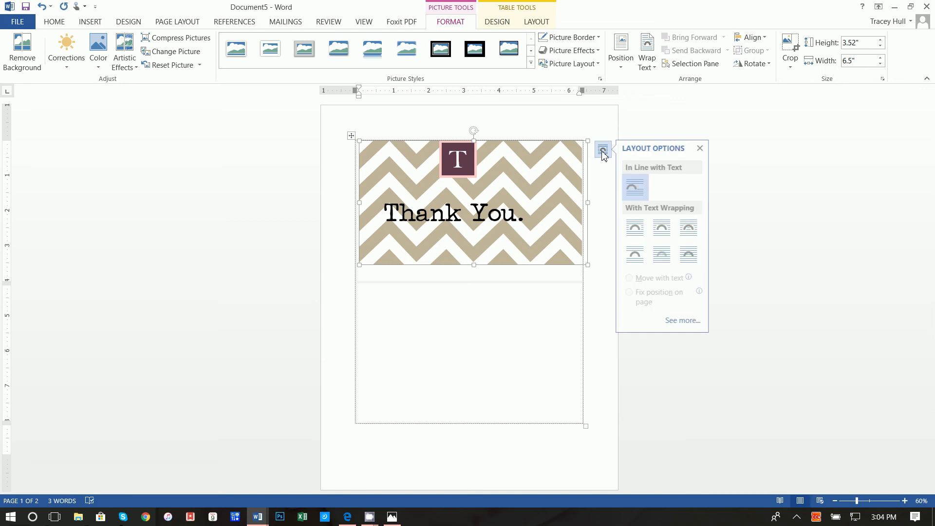
{"action": "left_click", "coordinate": [697, 263]}
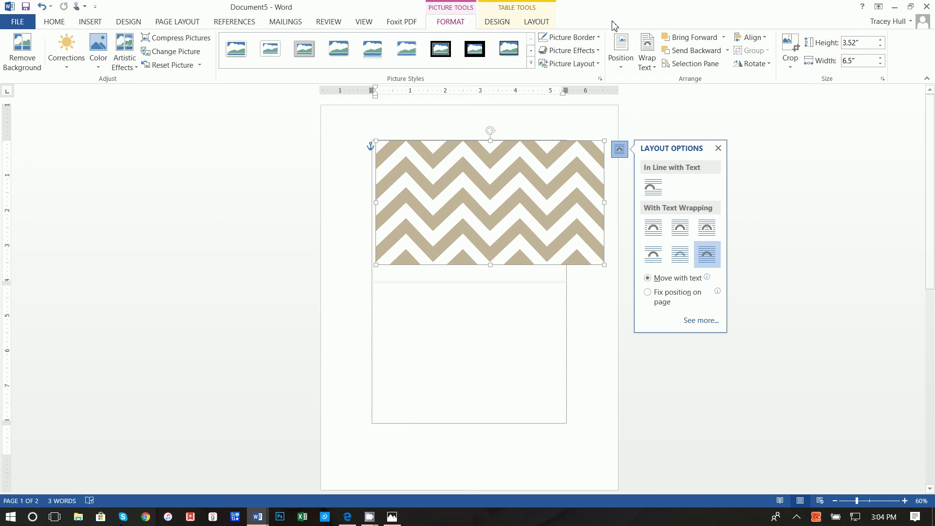
{"action": "left_click", "coordinate": [647, 53]}
{"action": "left_click", "coordinate": [678, 162]}
{"action": "left_click_drag", "start_coordinate": [547, 225], "coordinate": [552, 329]}
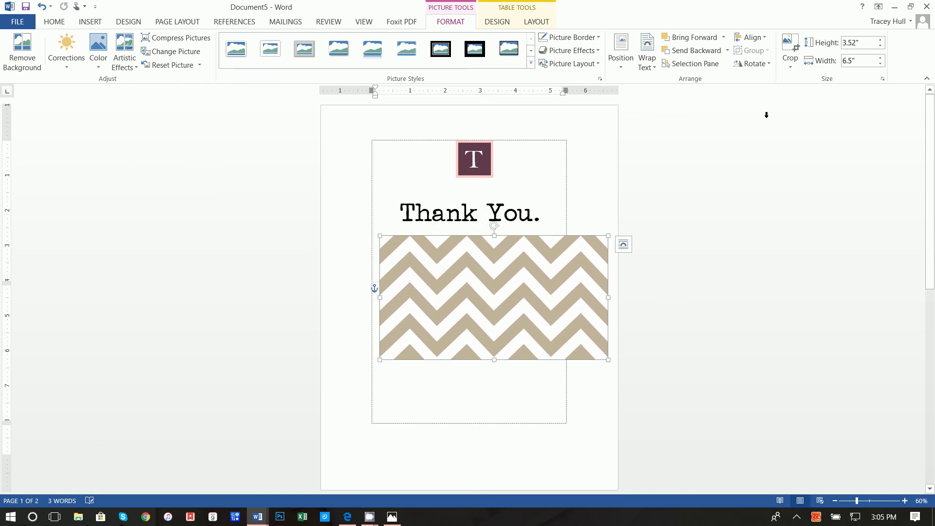
Set the chevron picture's width to 5.5" and move it slightly to the right
{"action": "left_click", "coordinate": [864, 62]}
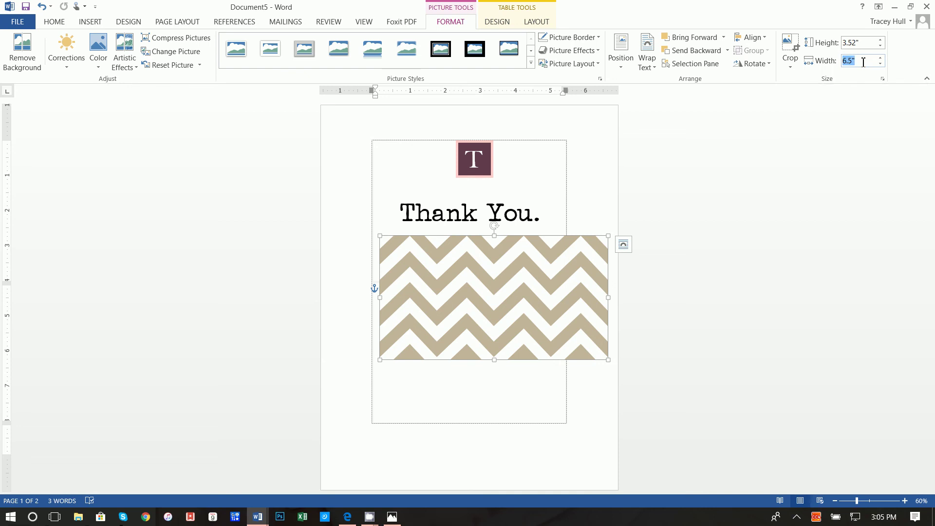
{"action": "key", "text": "Return"}
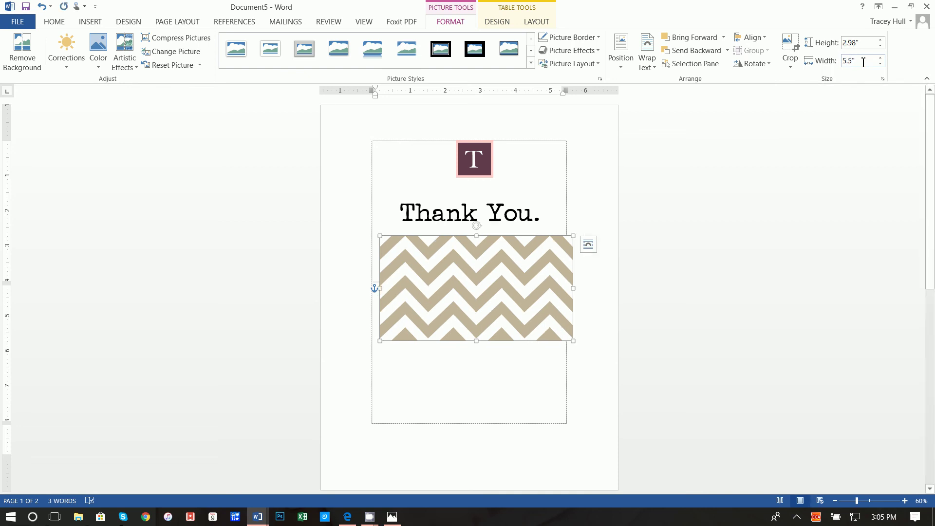
{"action": "left_click_drag", "start_coordinate": [478, 310], "coordinate": [486, 310]}
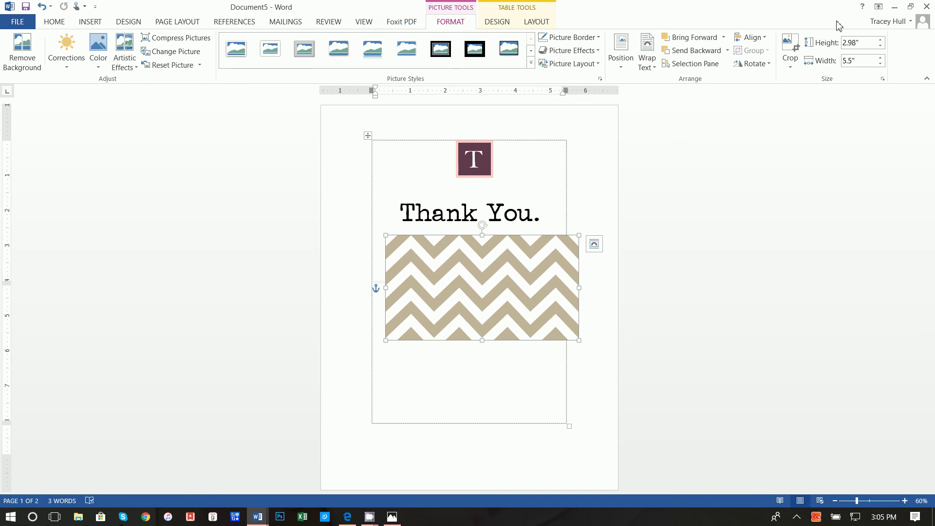
Crop the chevron picture below the "Thank You." text
{"action": "left_click", "coordinate": [788, 47]}
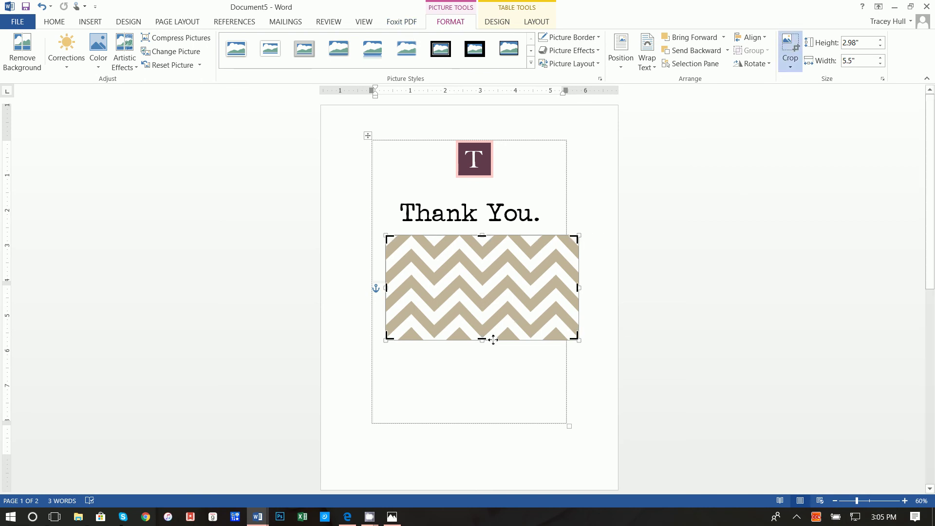